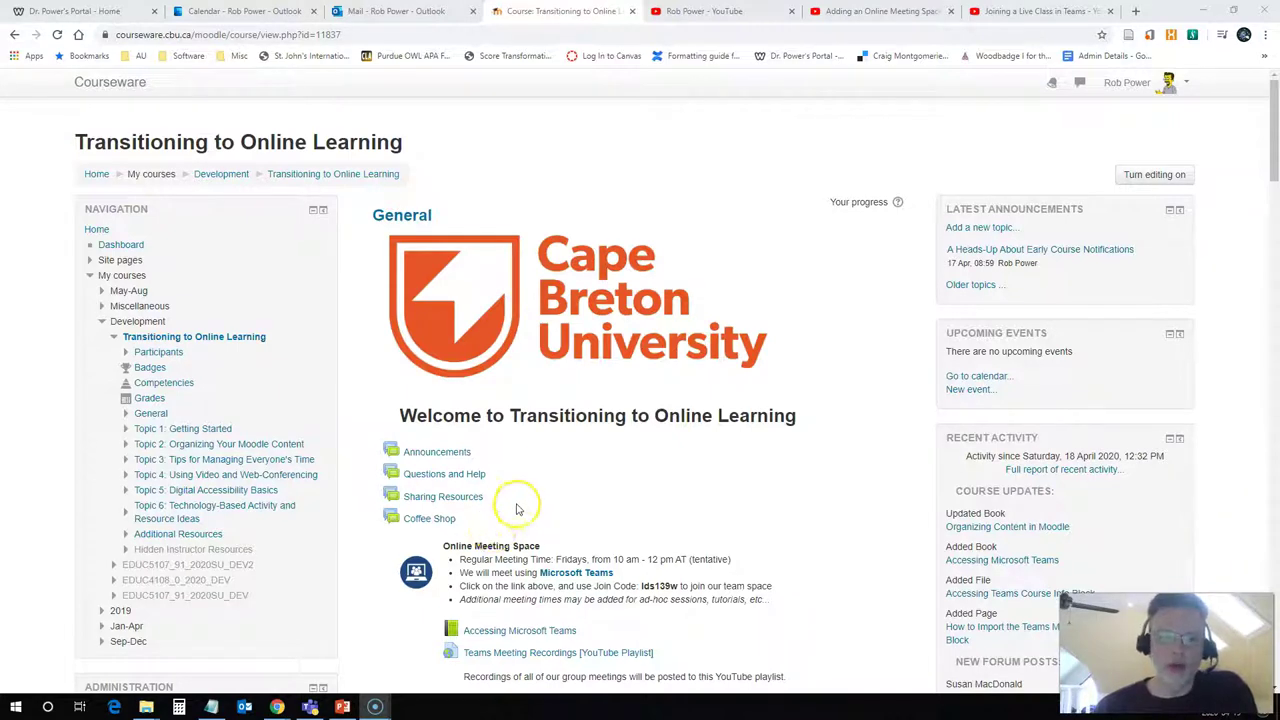
Switch to Microsoft Teams and join the April 19 calendar meeting "Demonstration of a Live Class in Teams"
click(310, 707)
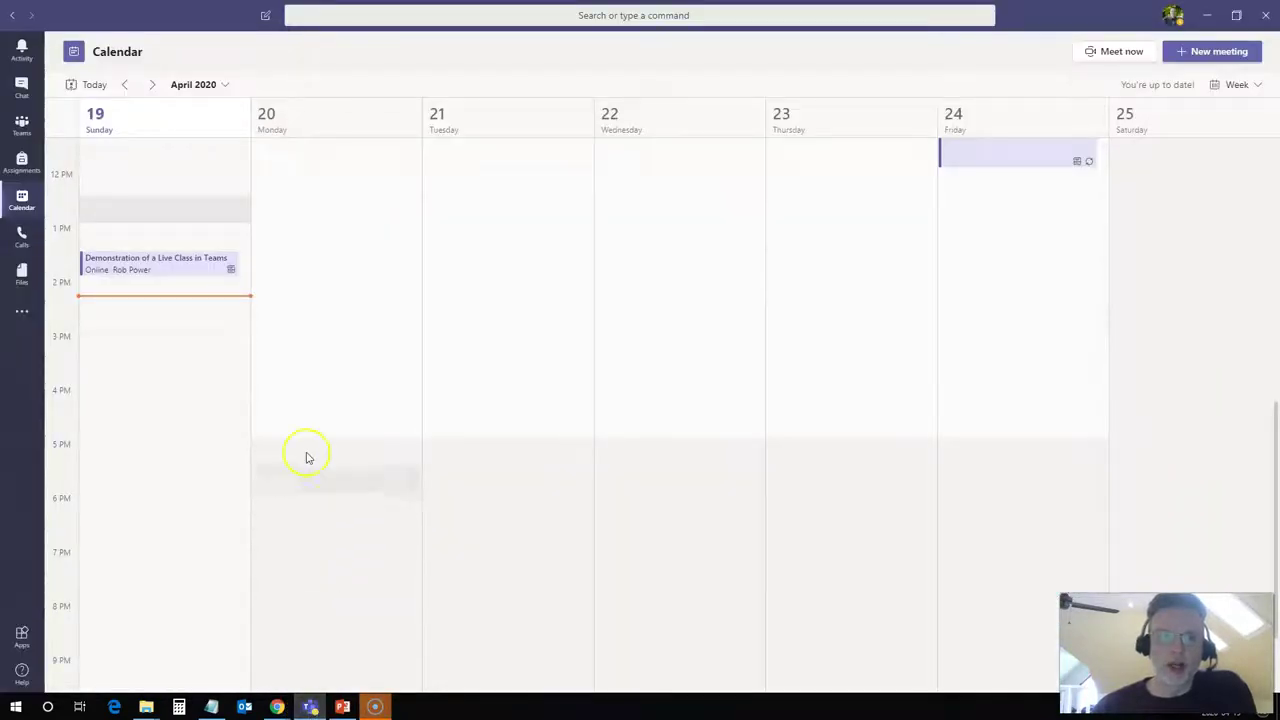
click(155, 263)
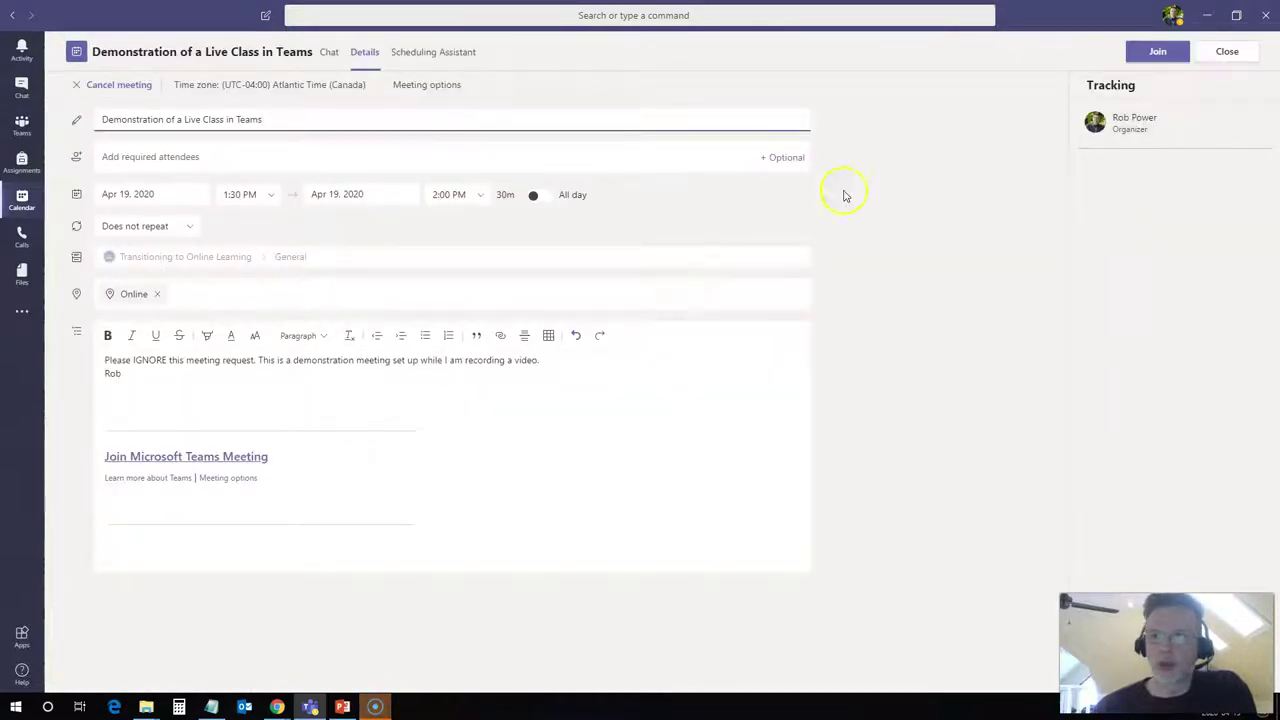
click(1157, 51)
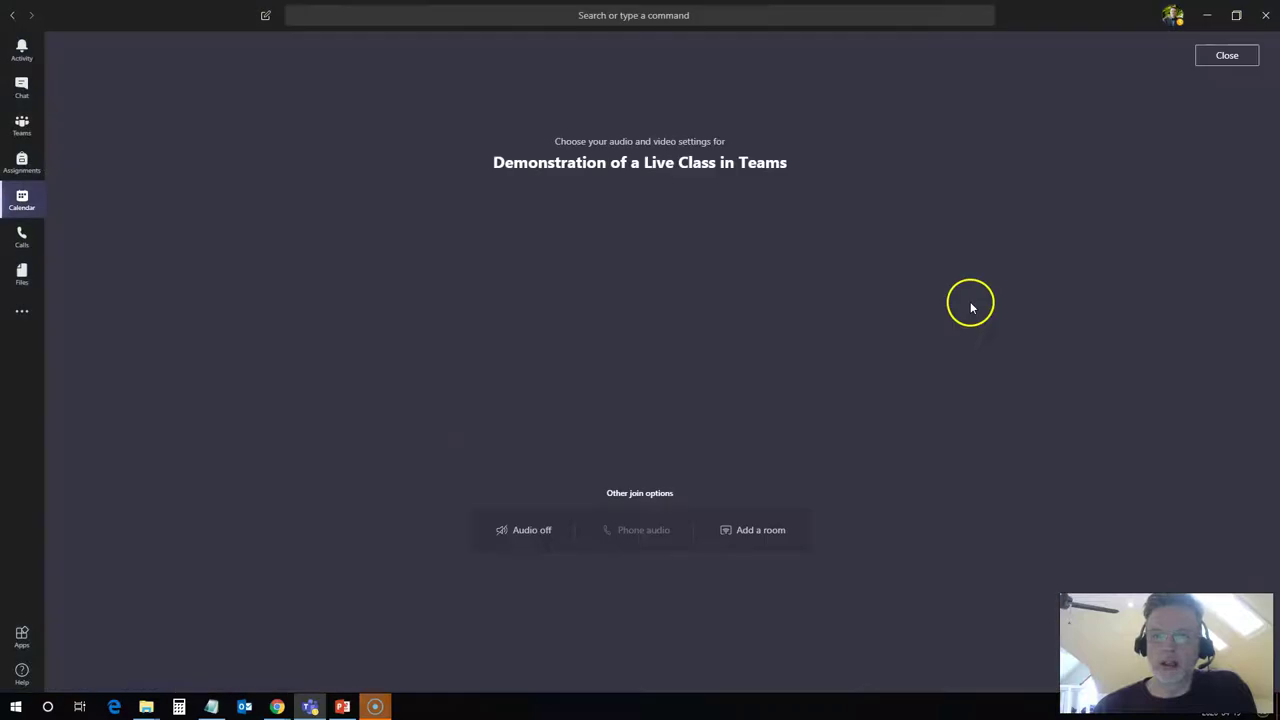
click(632, 370)
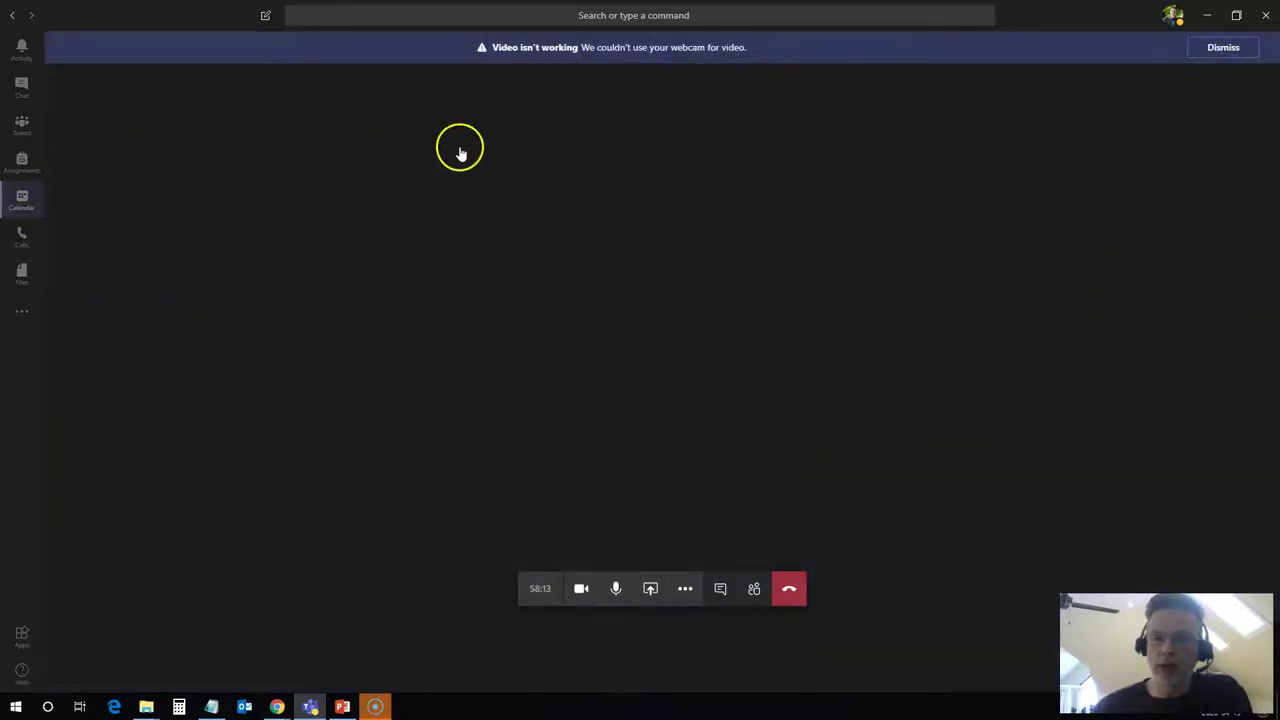
Stop the recording of the live class meeting
click(413, 196)
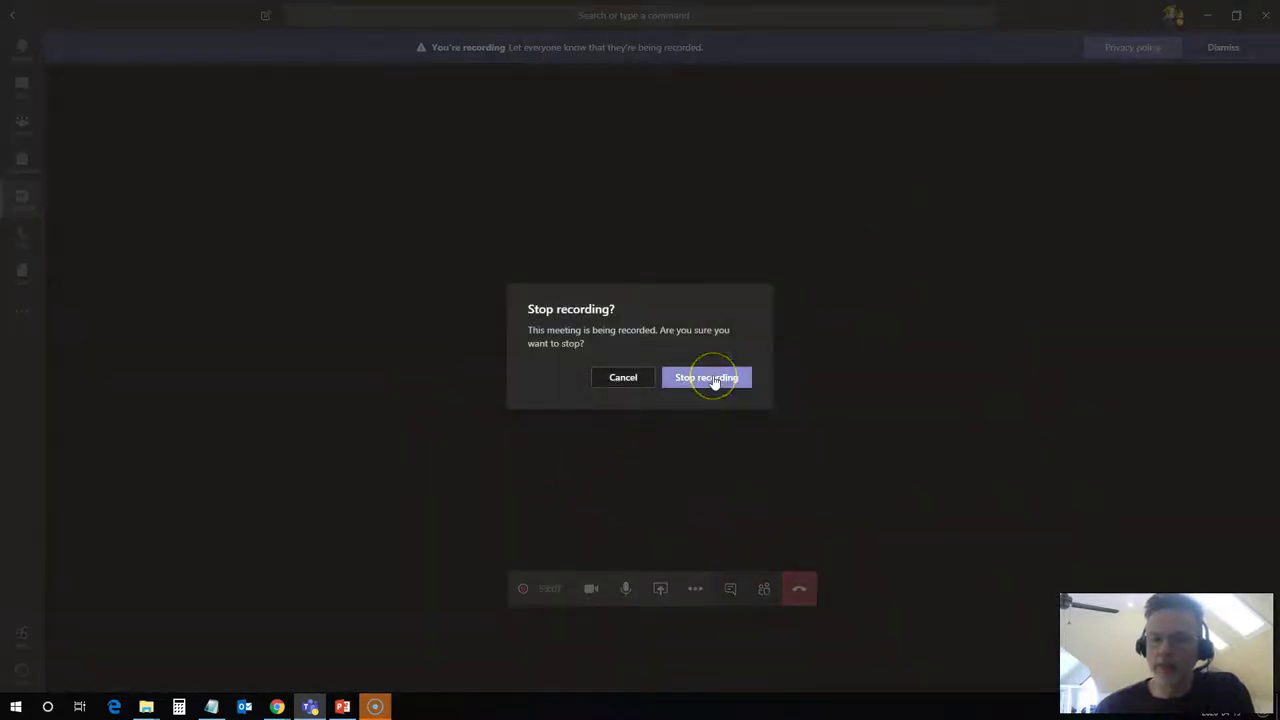
click(713, 380)
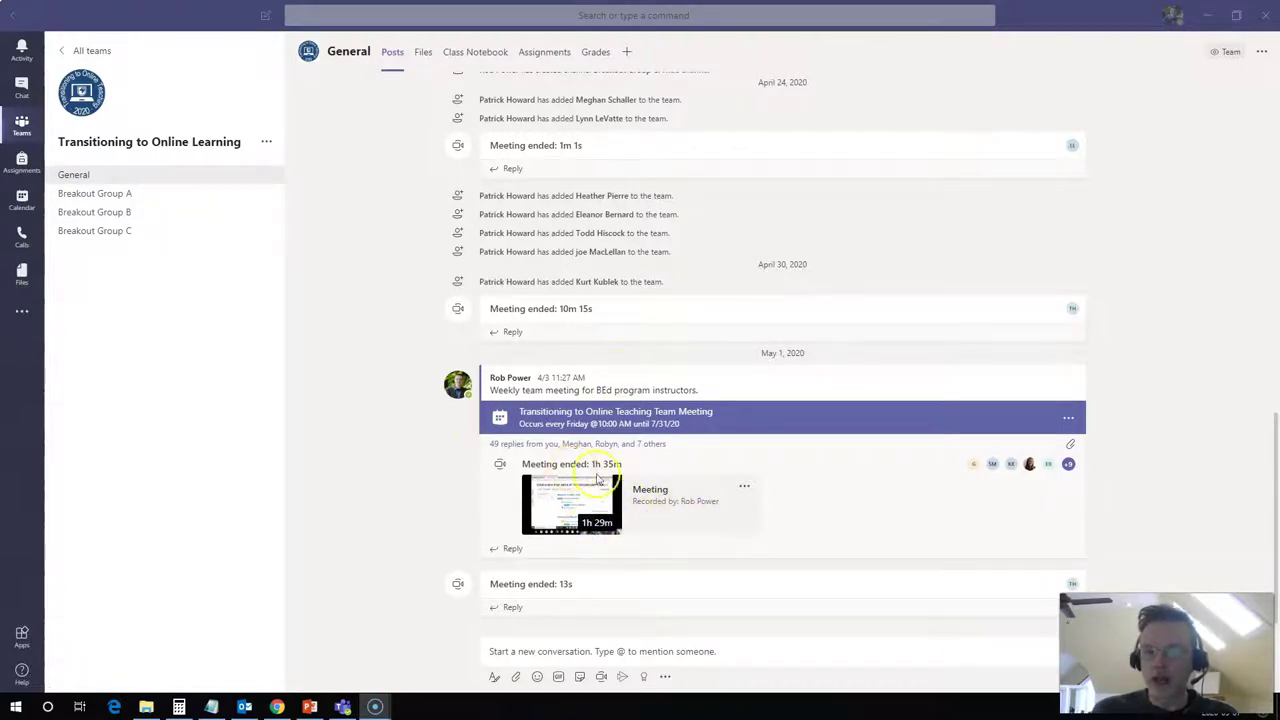
Open the May 1 team meeting's recording from the General channel in Microsoft Stream
click(743, 490)
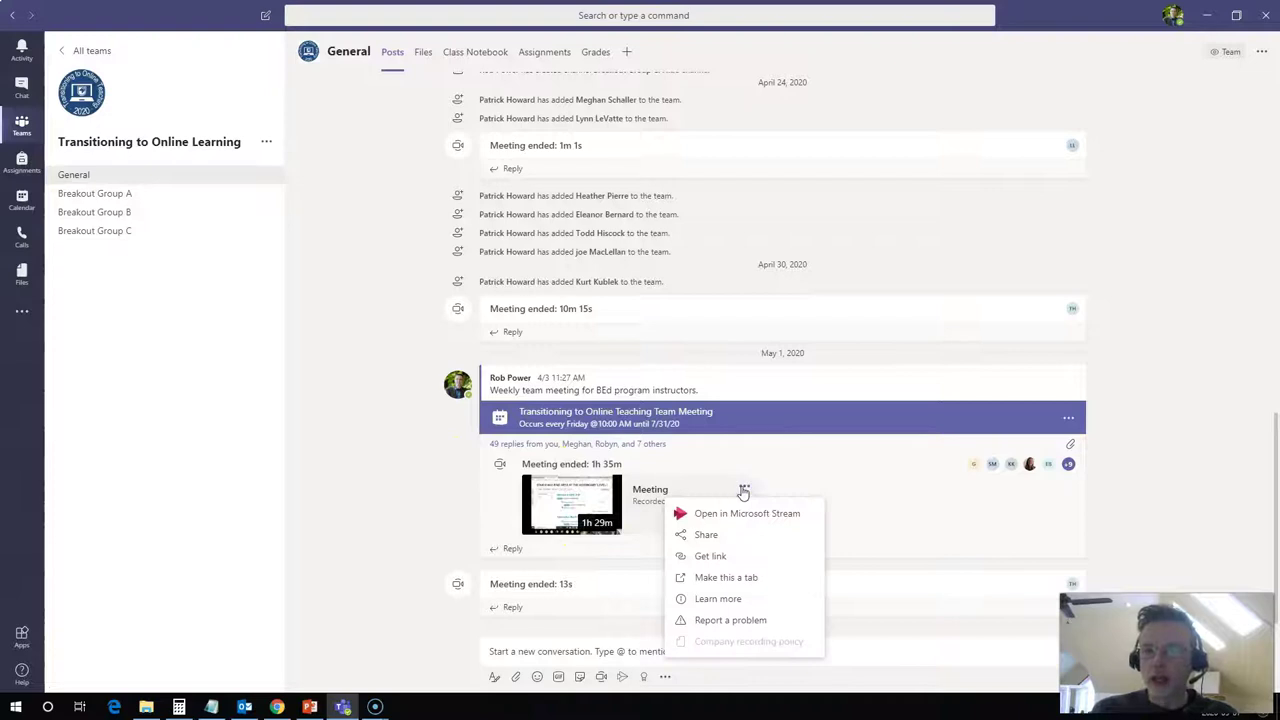
click(745, 510)
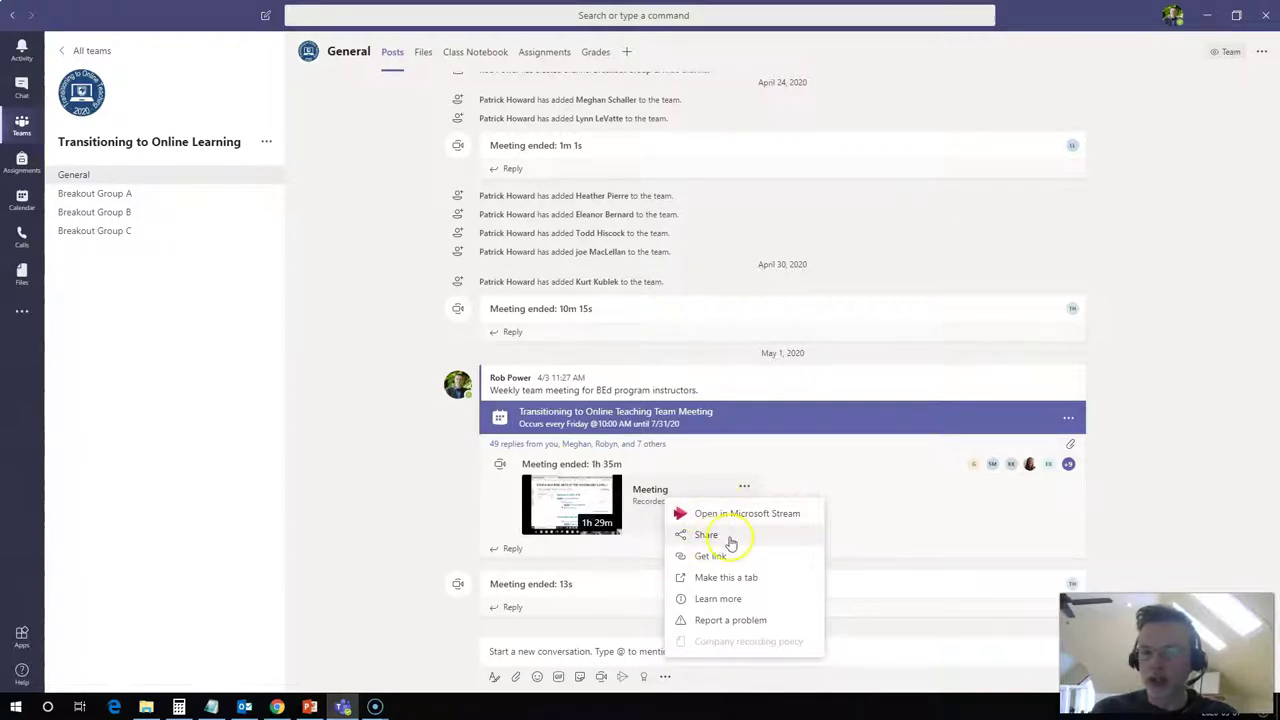
click(724, 553)
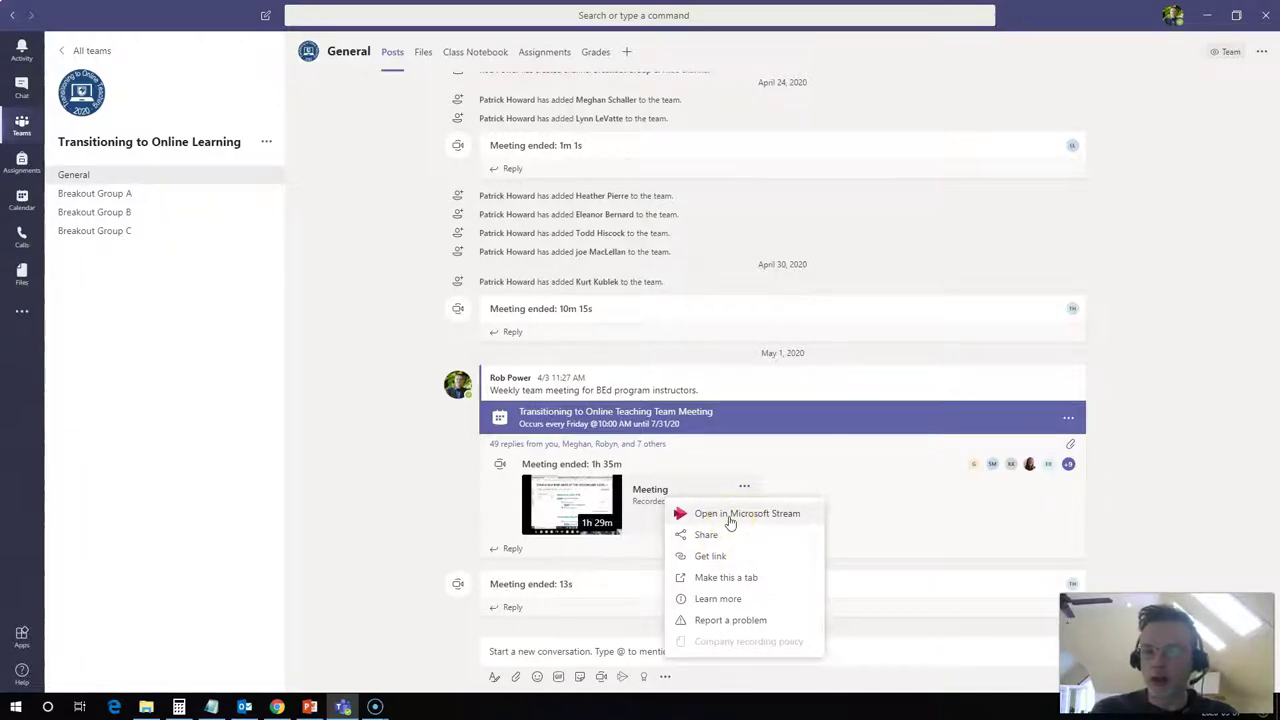
click(730, 518)
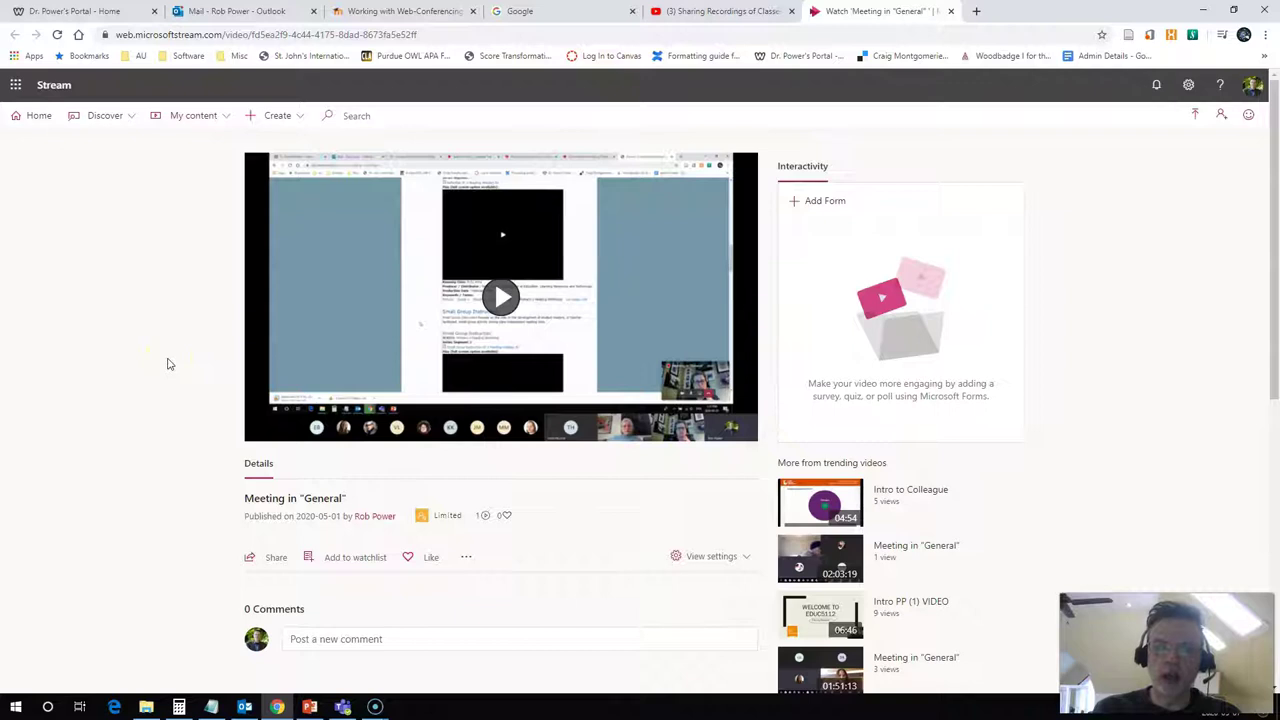
Look over the recording's Stream page and open the additional actions for the video
scroll(168, 364, down, 2)
scroll(166, 364, up, 2)
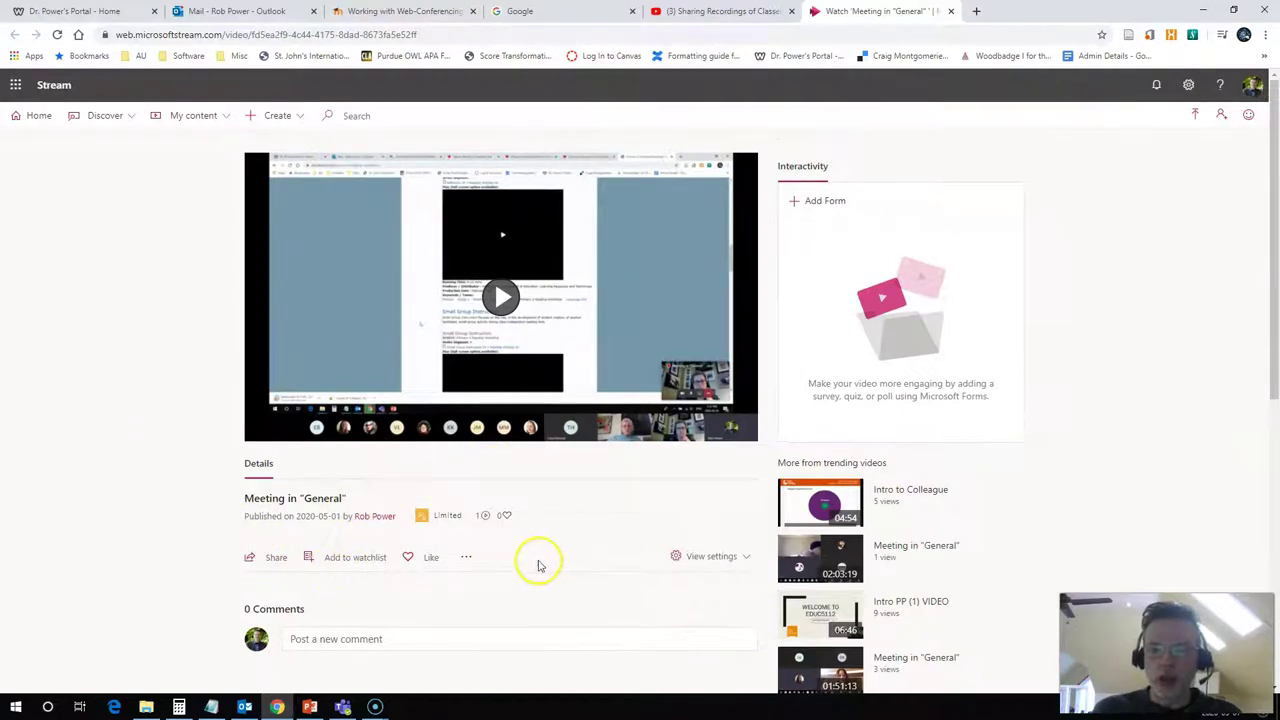
click(466, 559)
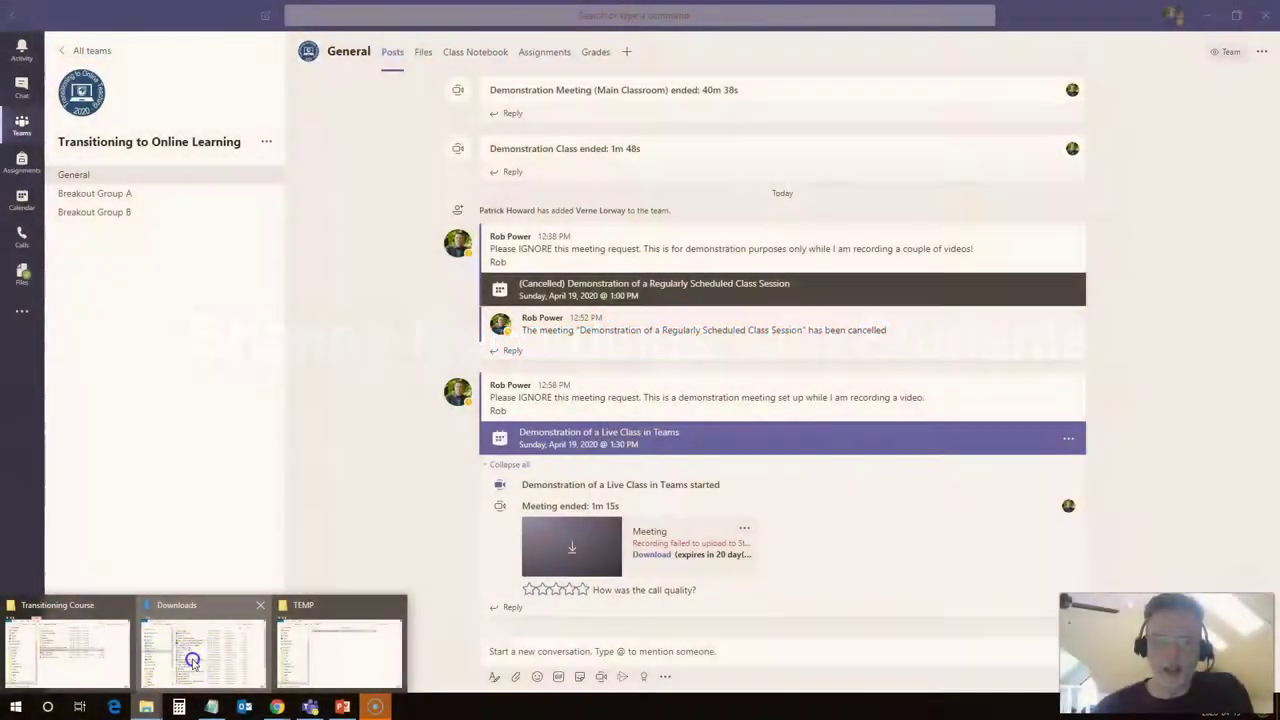
Refresh the Downloads folder and rename the file "video" as "ICAs Transitioning to Online Learning Course 19April2020"
click(189, 657)
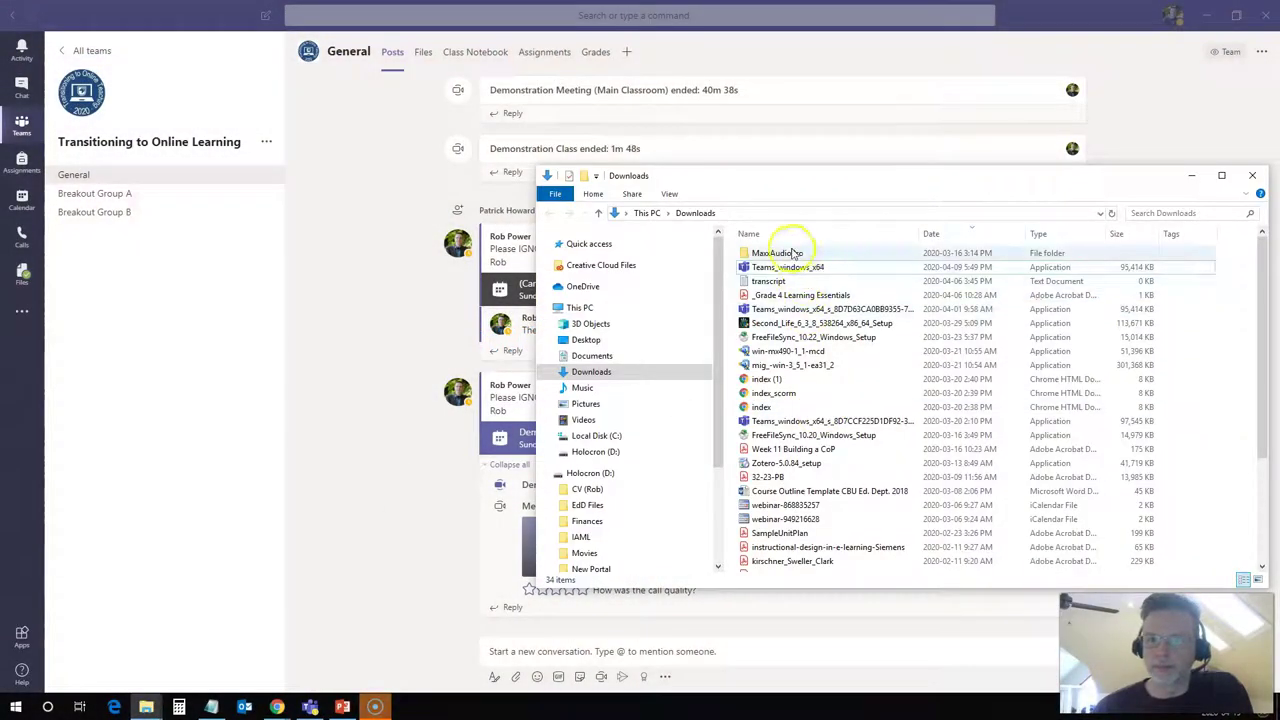
click(1112, 216)
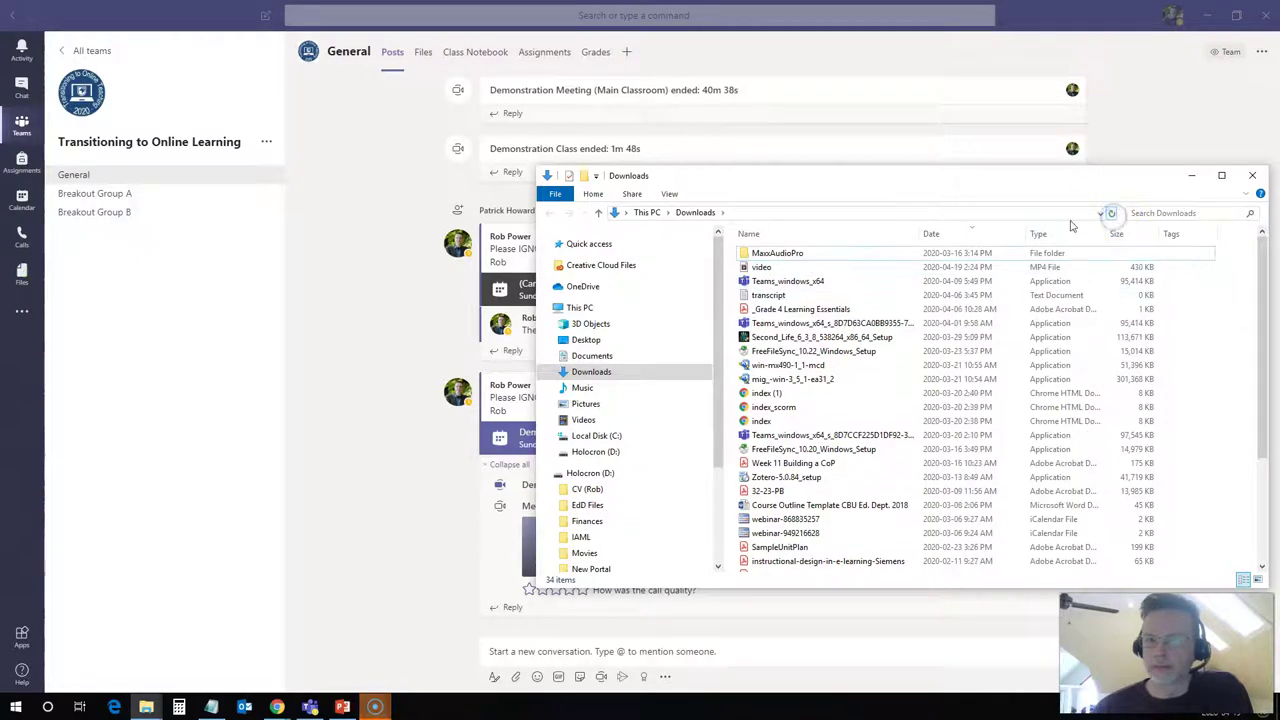
click(773, 269)
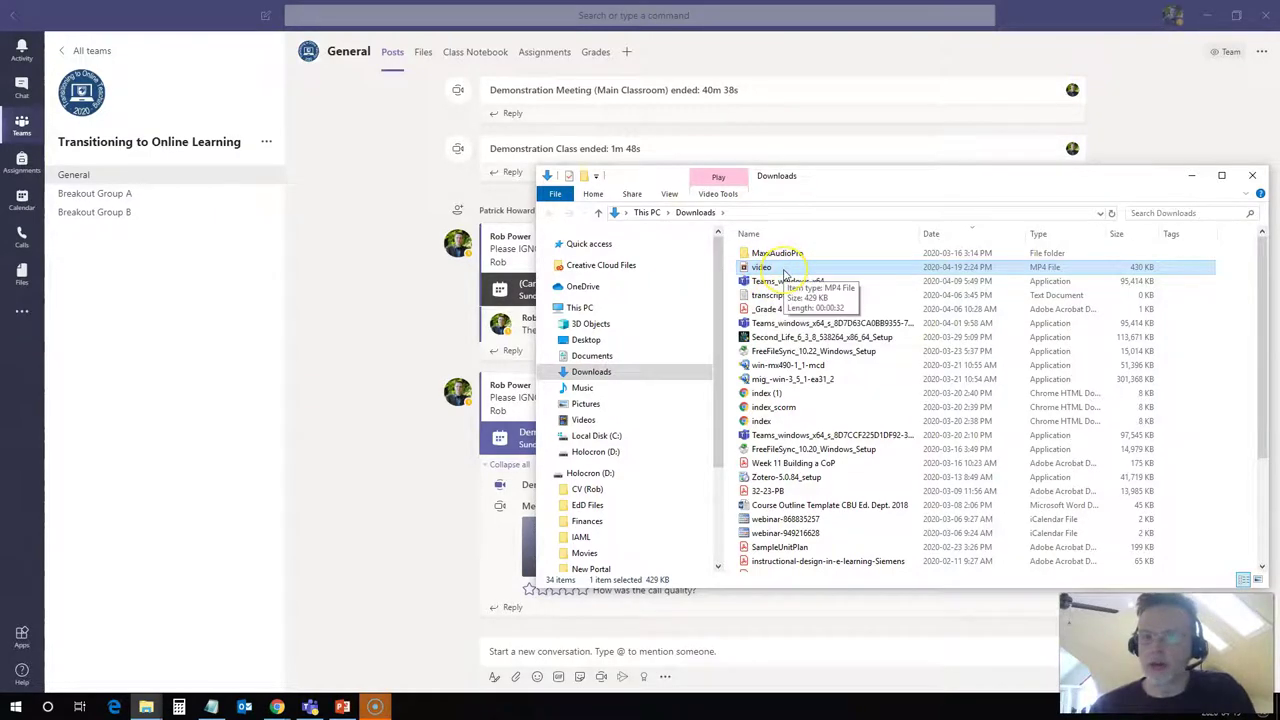
right_click(786, 270)
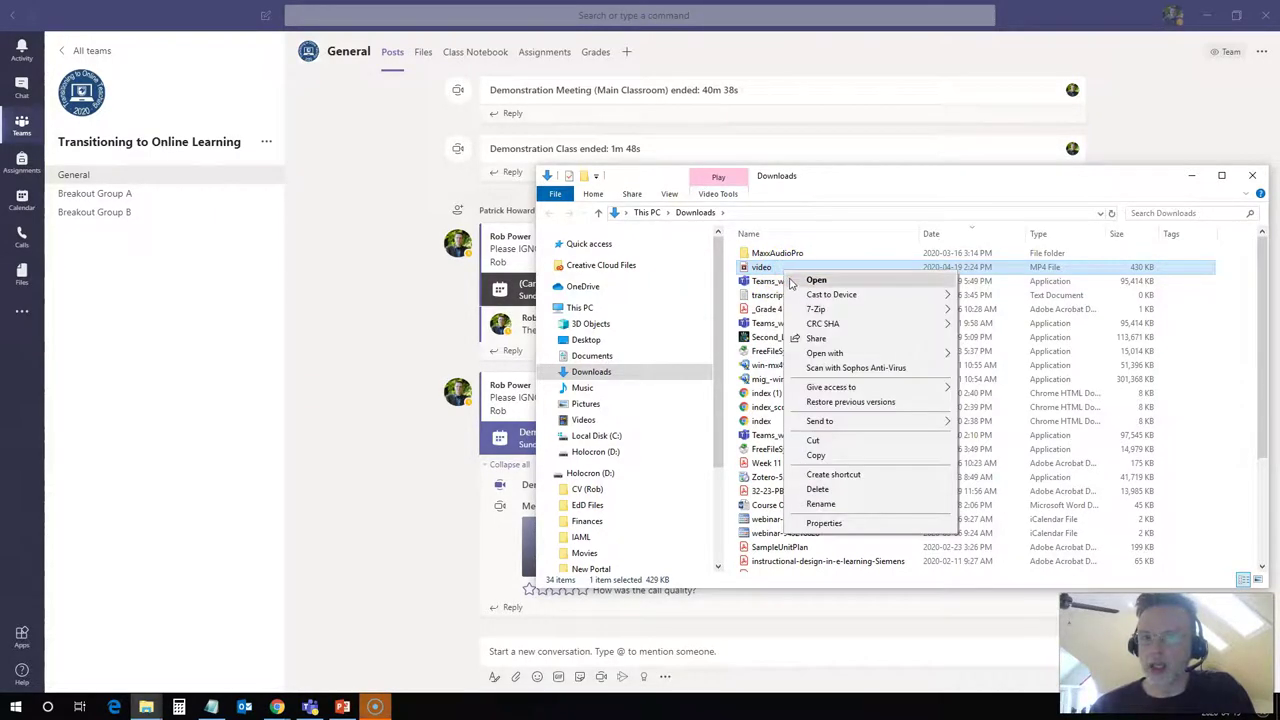
click(819, 505)
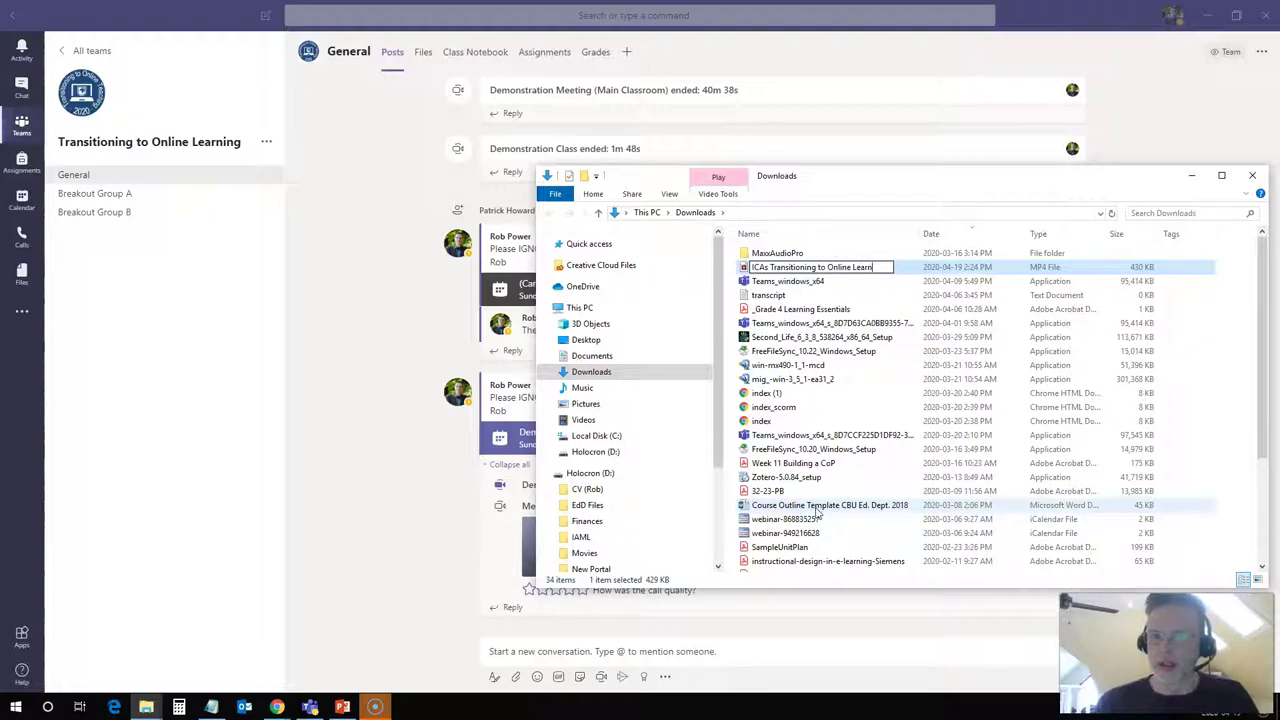
text(Lear)
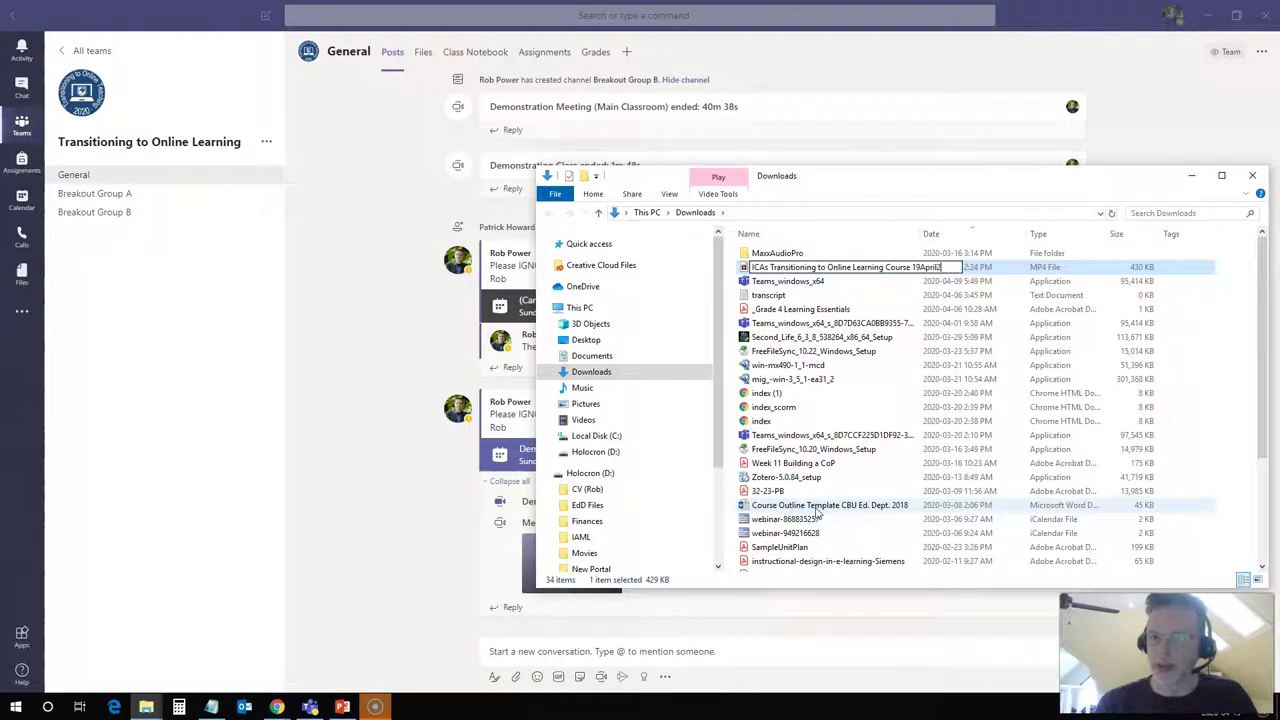
key(Return)
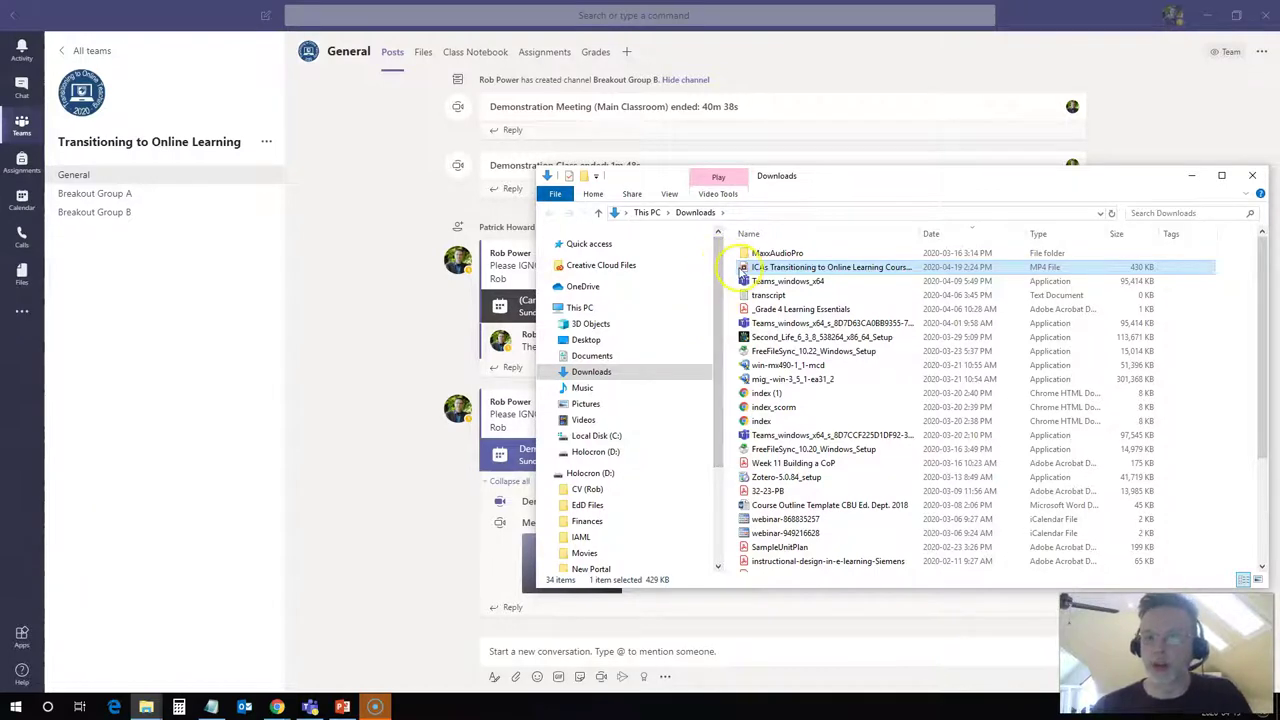
Move the Downloads window aside, and minimize both Teams and Downloads to return to the Moodle course page
drag(814, 171, 546, 141)
click(1079, 9)
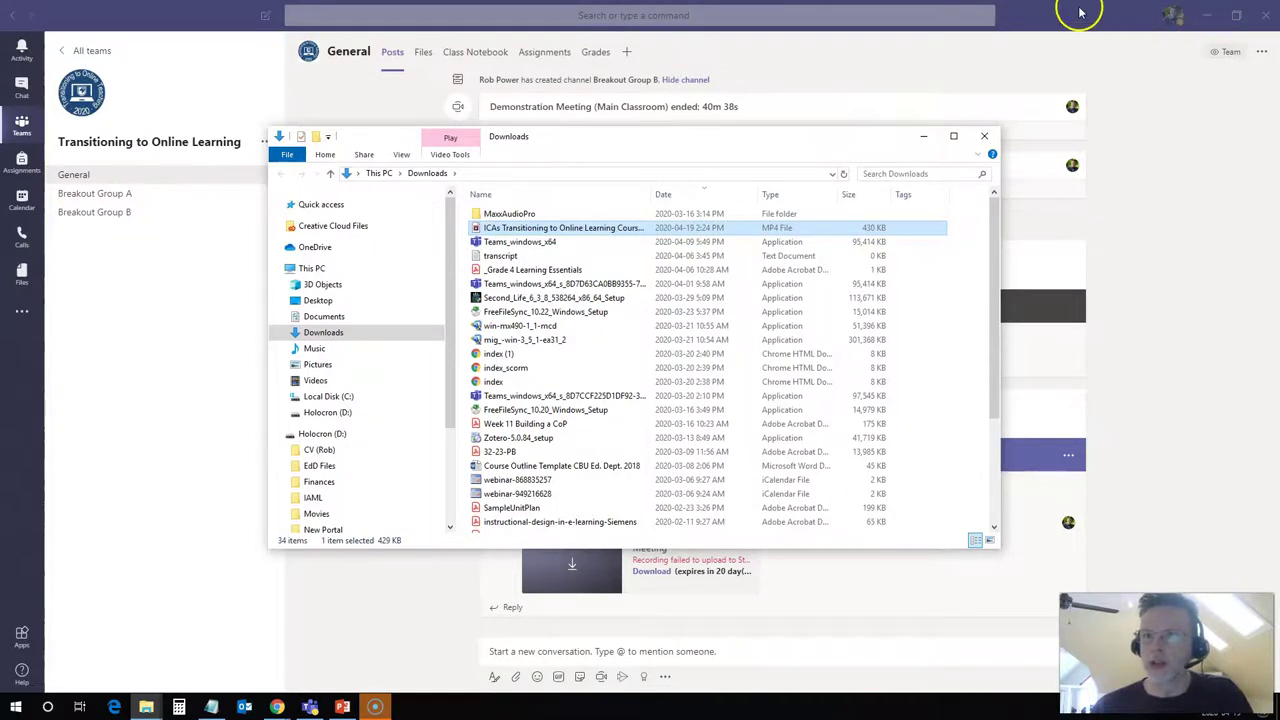
click(1207, 15)
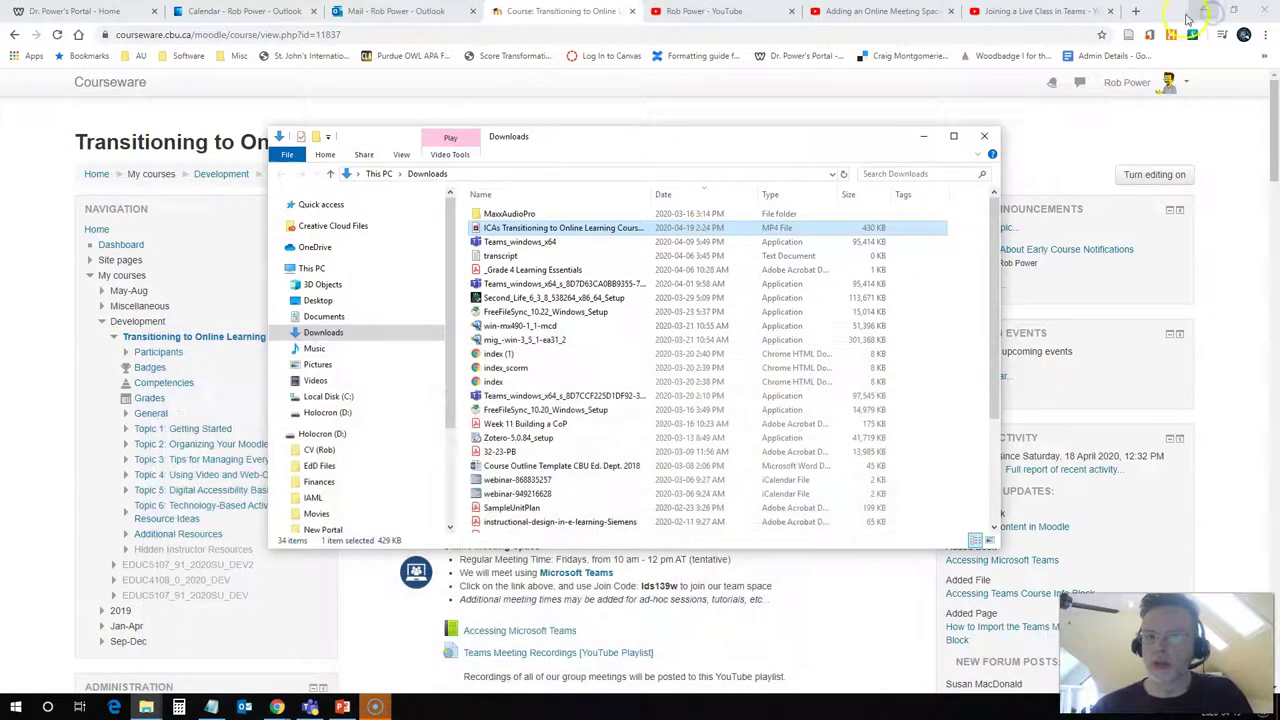
click(925, 137)
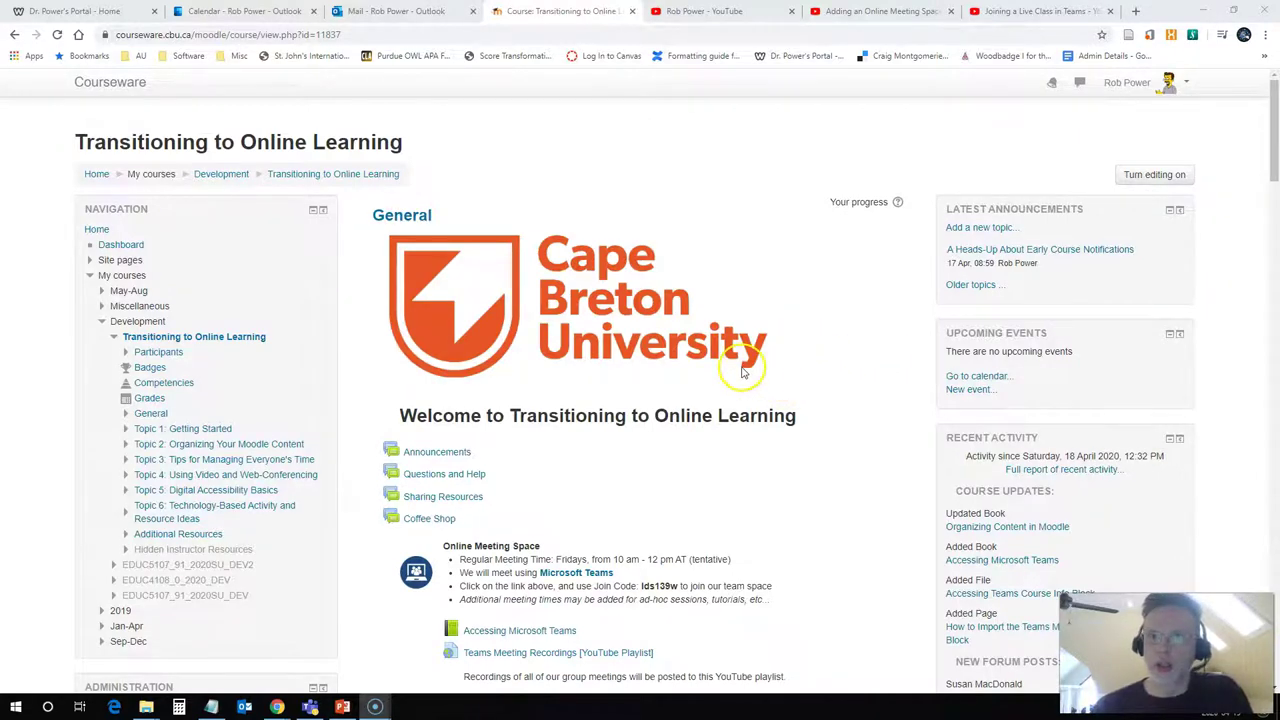
Switch to the YouTube channel page and look through the list of course playlists
click(707, 11)
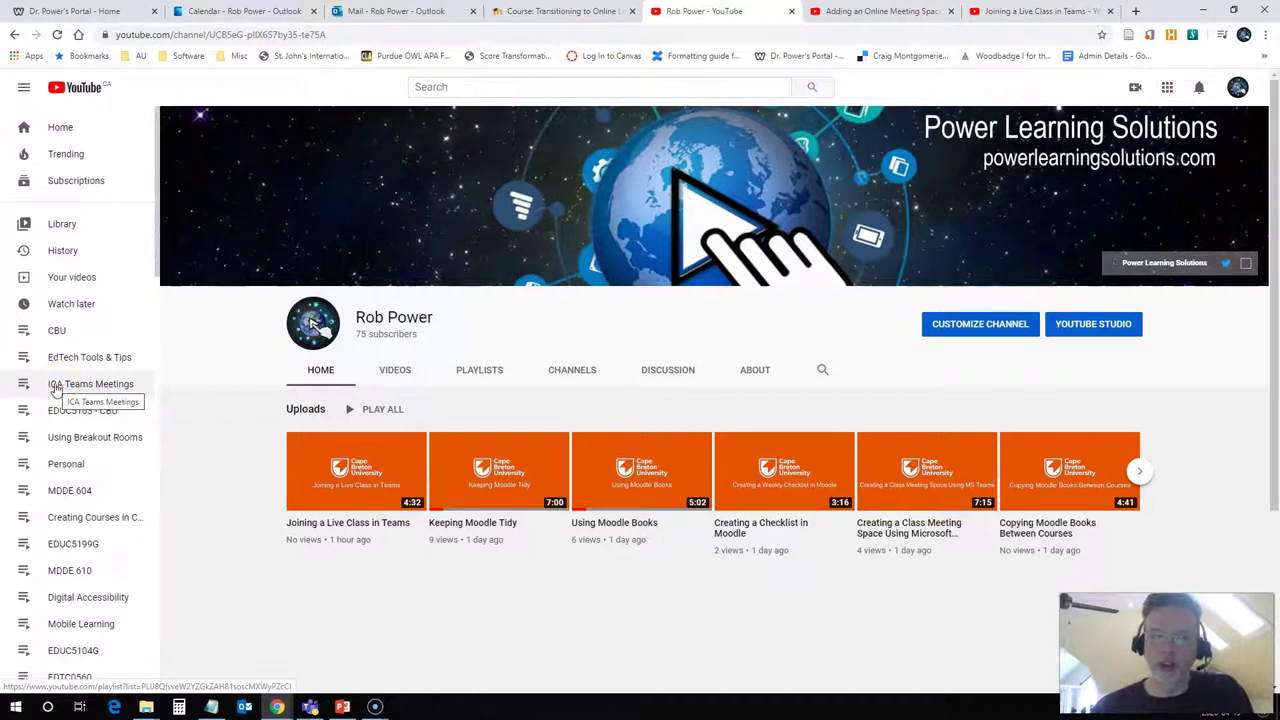
scroll(140, 450, down, 3)
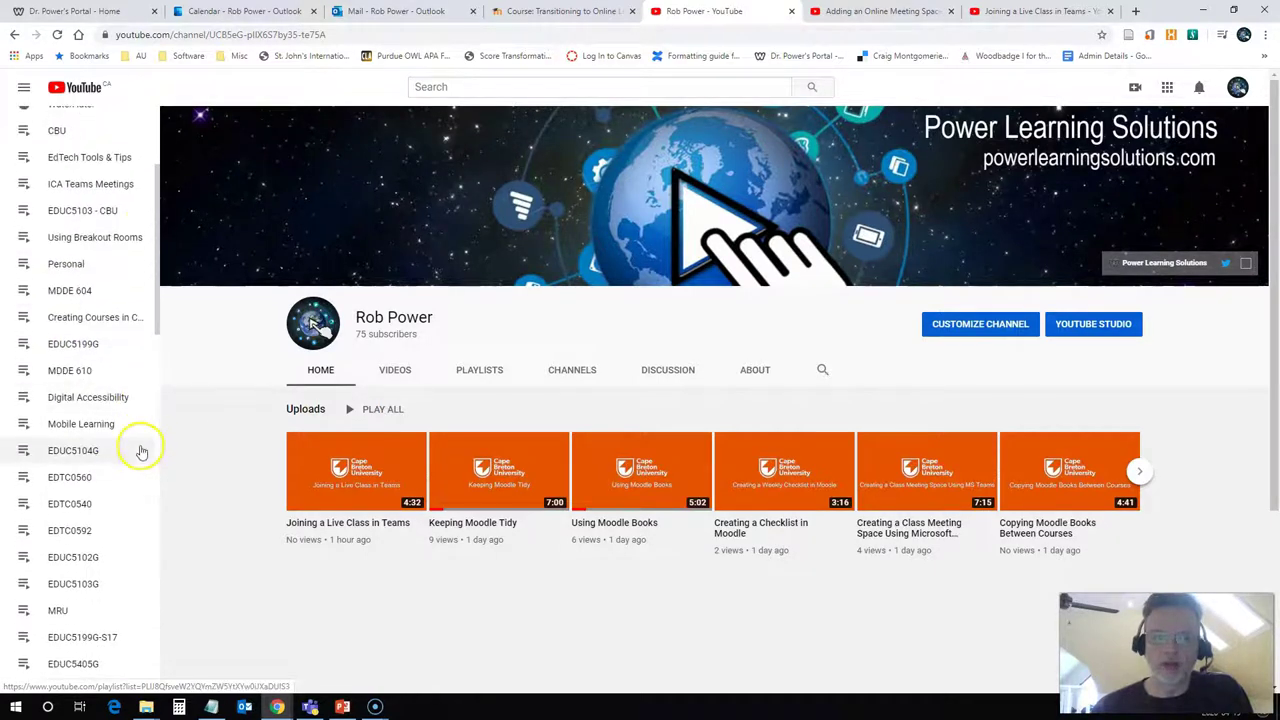
scroll(140, 456, down, 4)
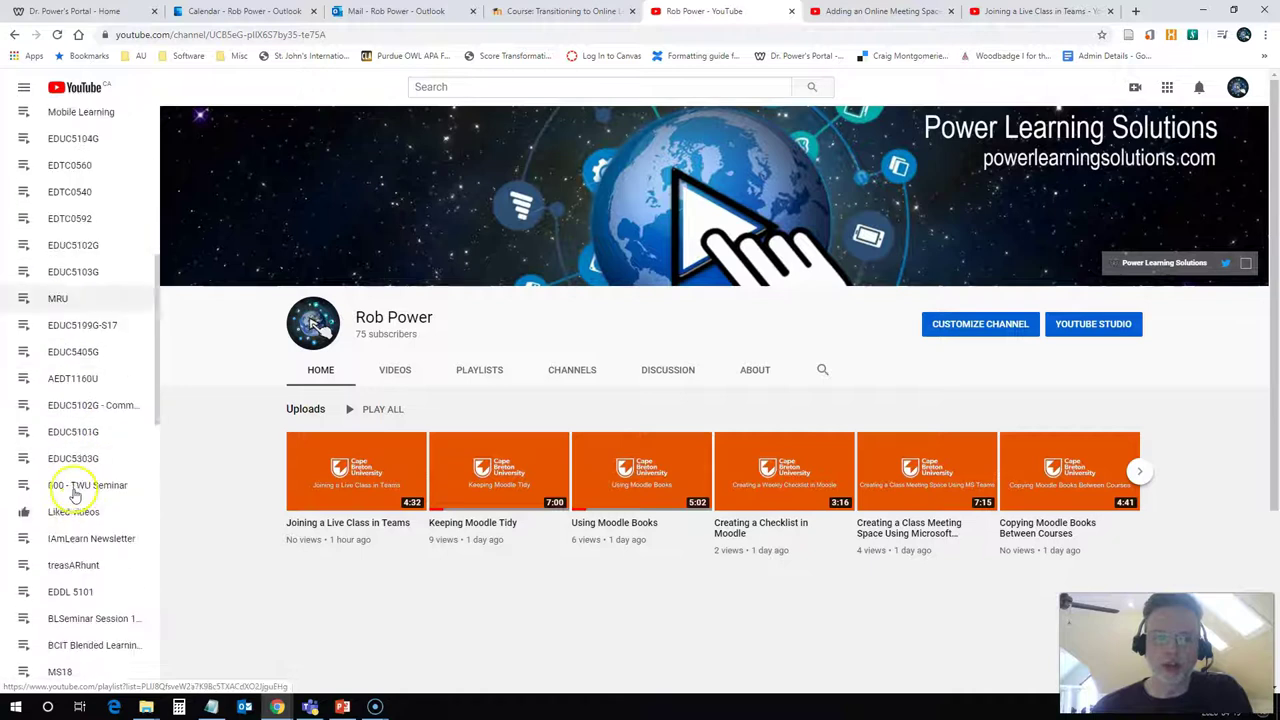
scroll(73, 495, up, 10)
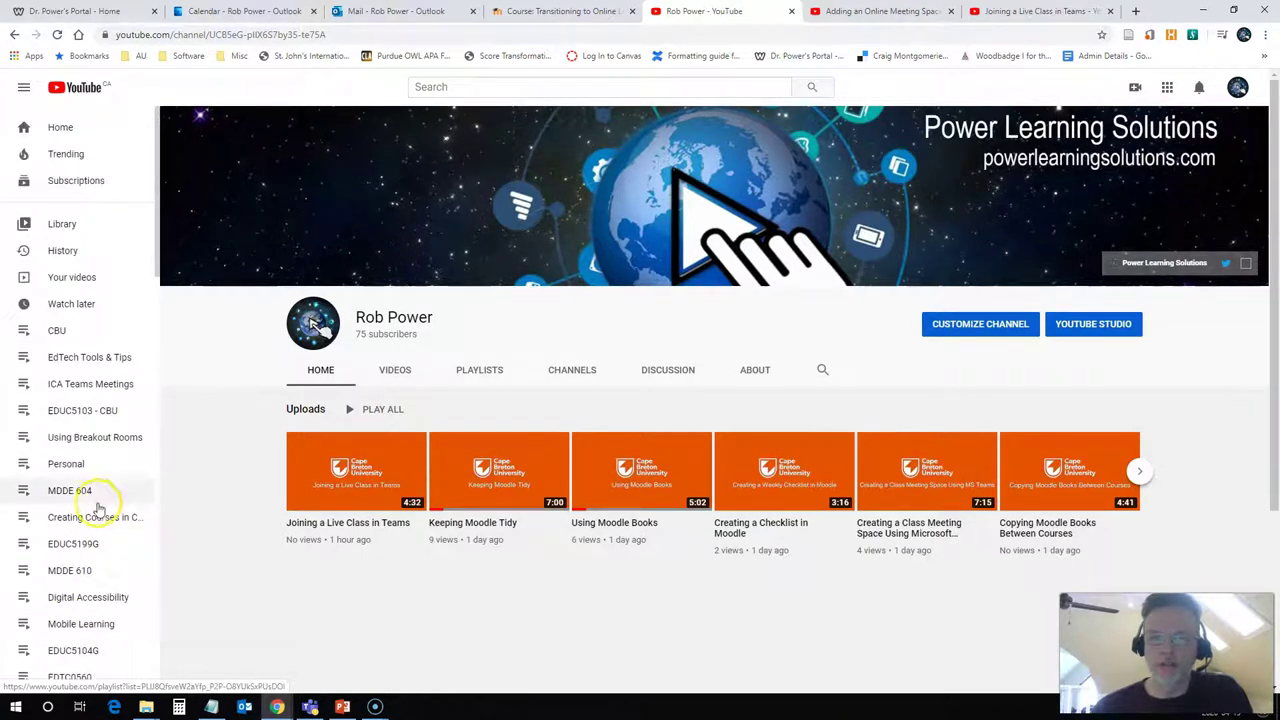
Start a YouTube video upload and add the "ICAs Transitioning to Online Learning Course 19April2020" file from the Downloads folder
click(1135, 89)
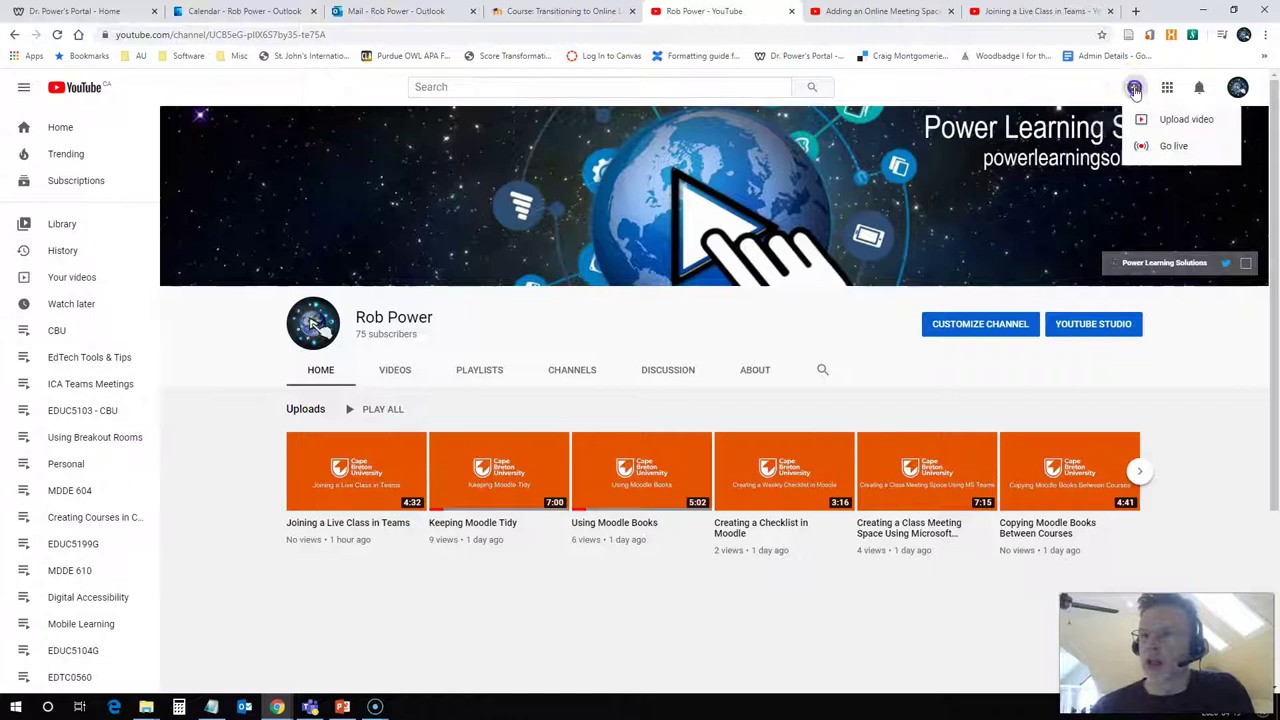
click(1168, 120)
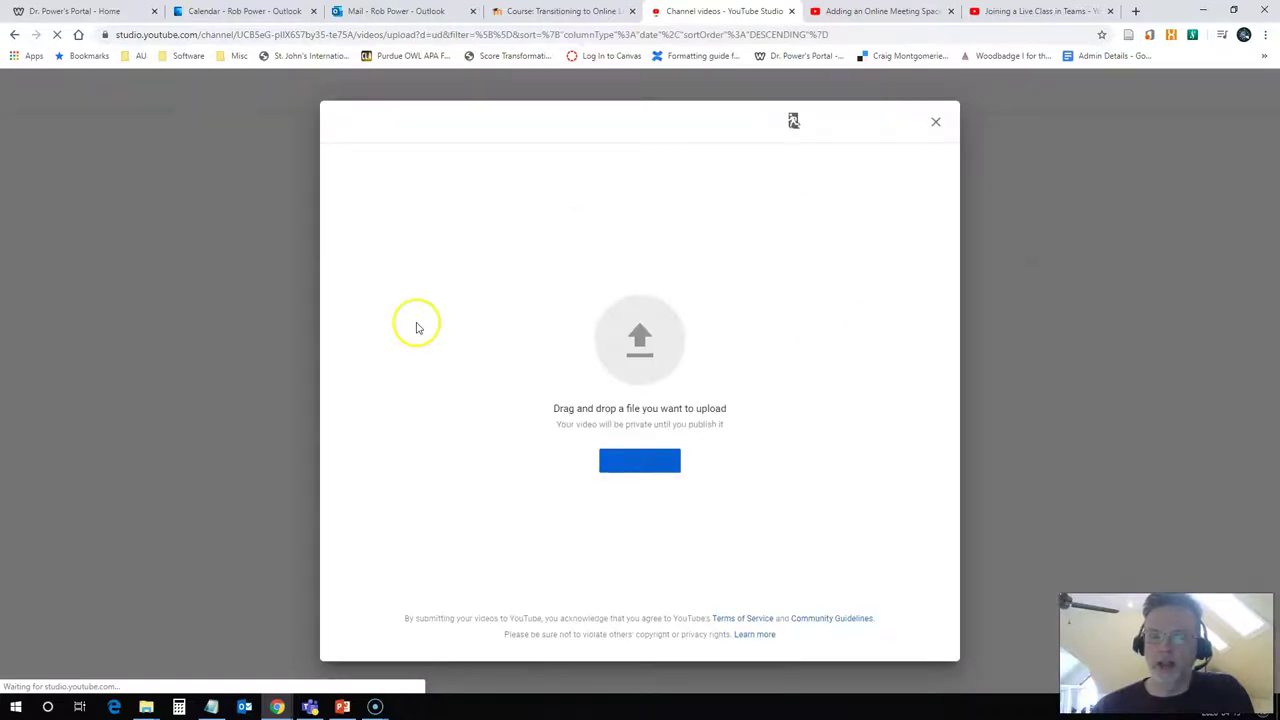
mouse_move(146, 702)
mouse_move(155, 675)
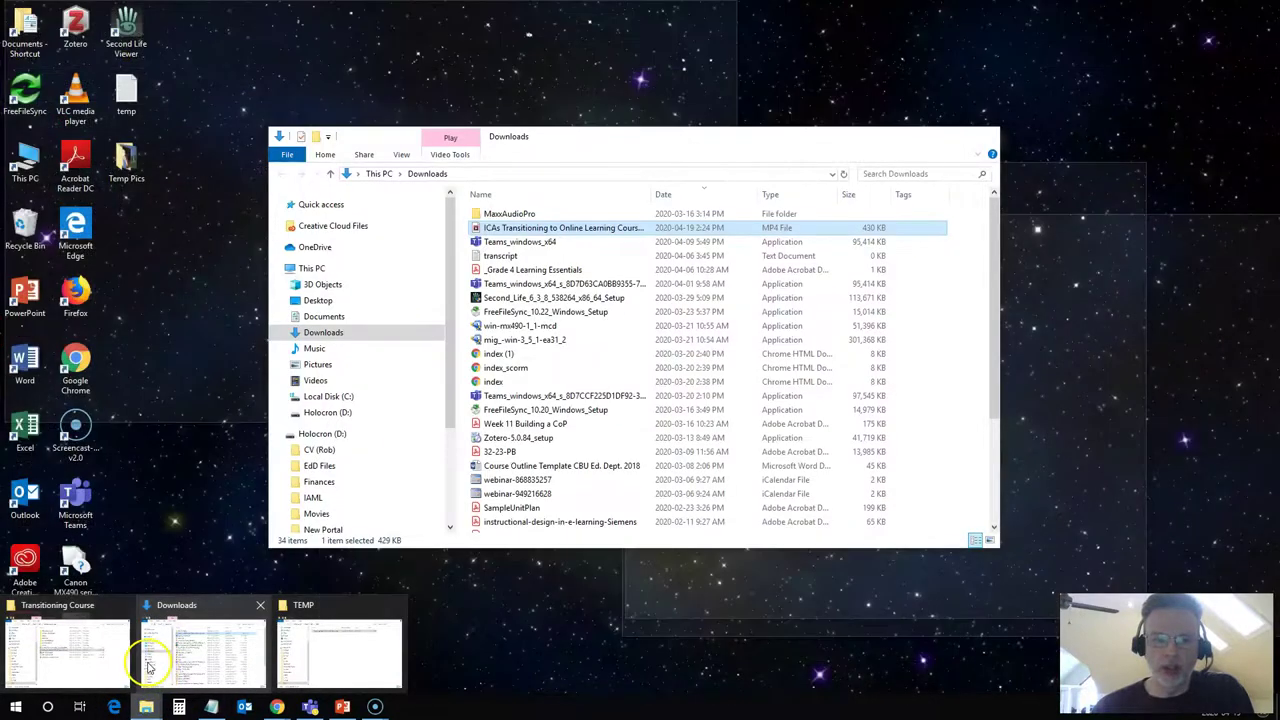
click(200, 657)
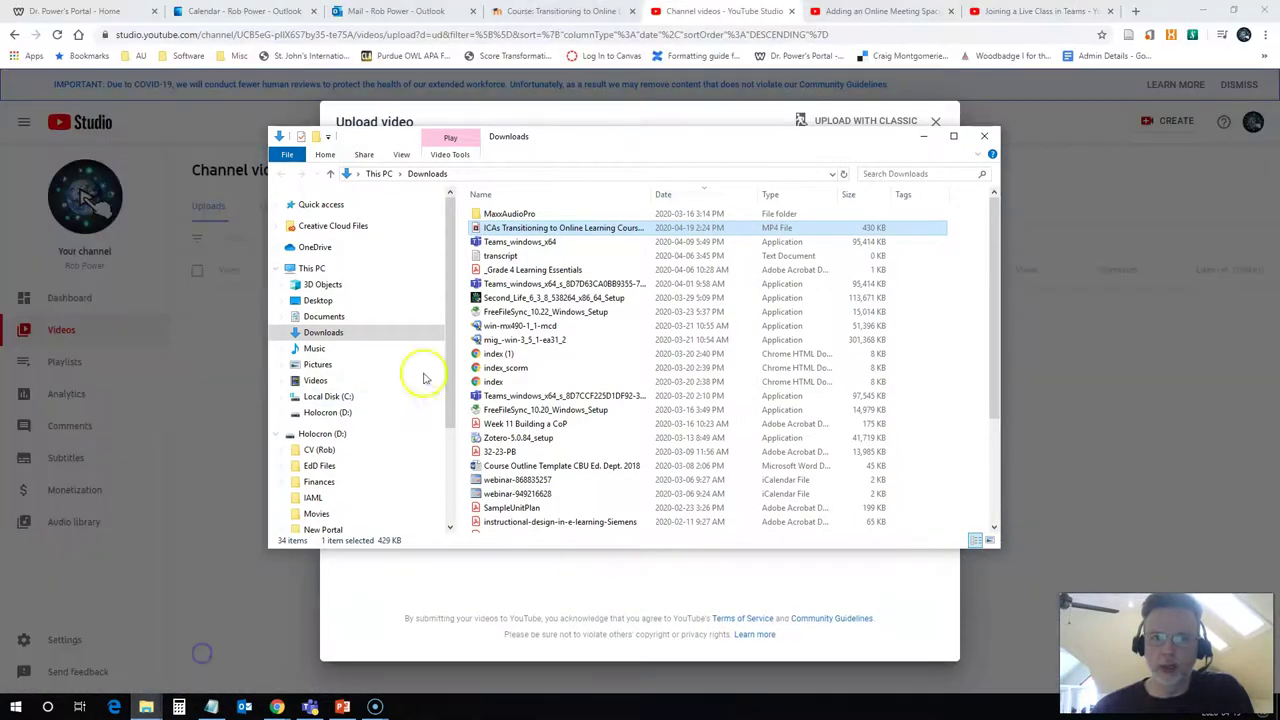
drag(583, 137, 539, 362)
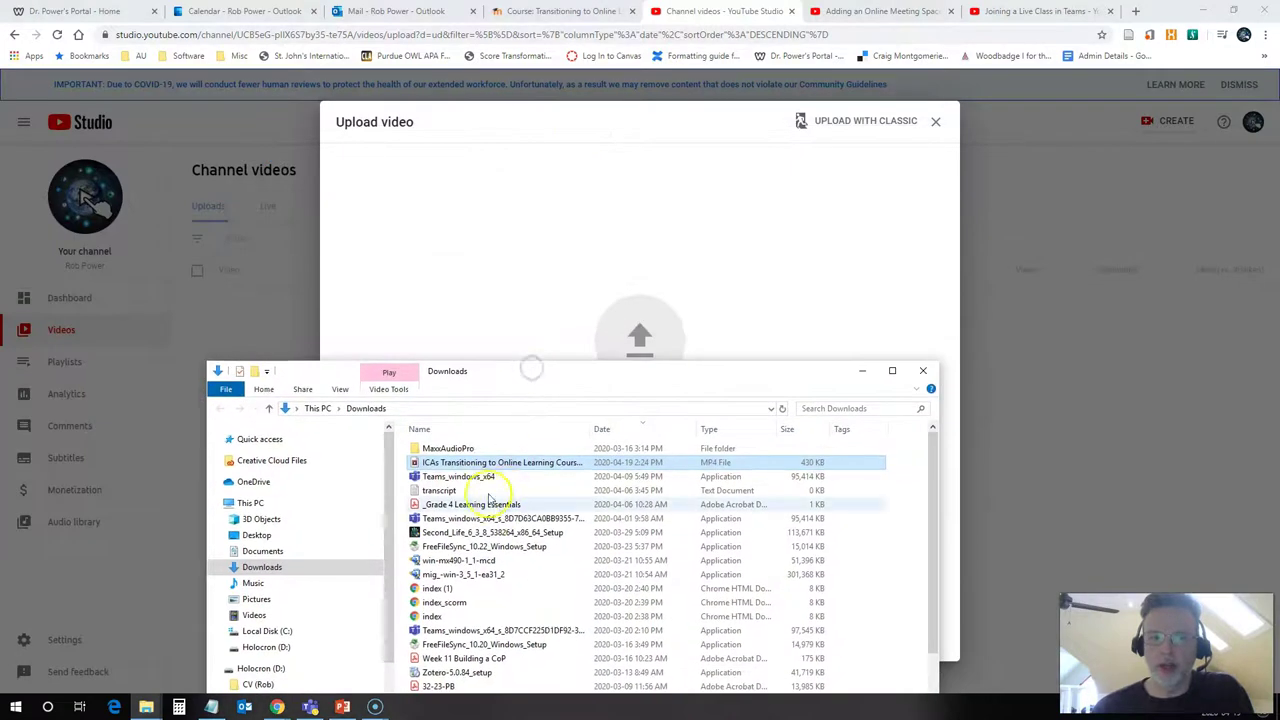
drag(458, 447, 673, 269)
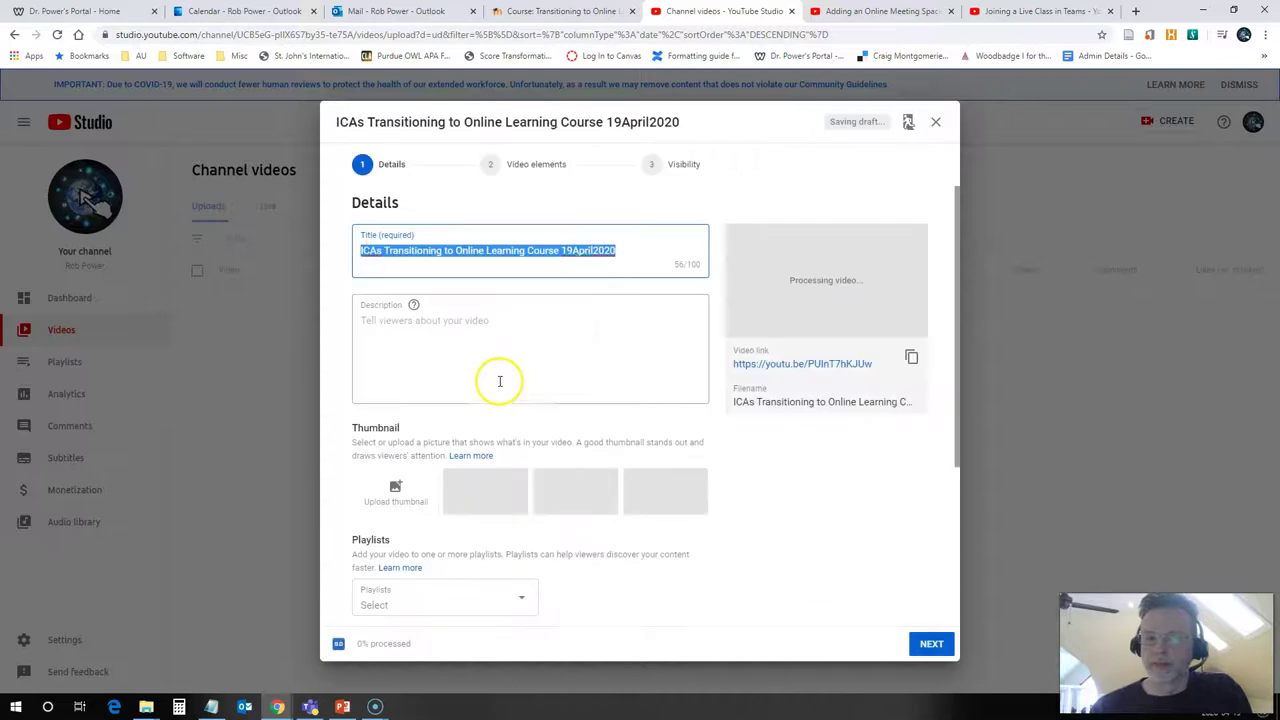
Enter "Recording of Class meeting from 19 April 2020" as the video description
click(511, 327)
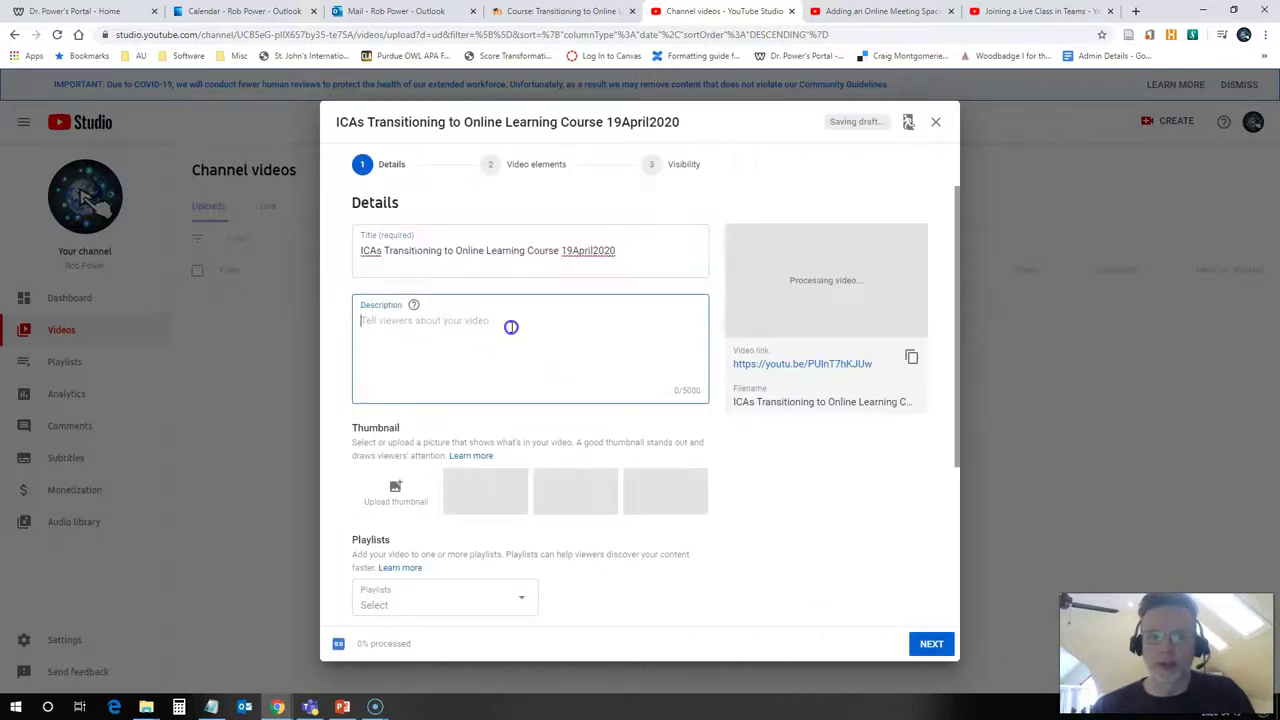
text(C)
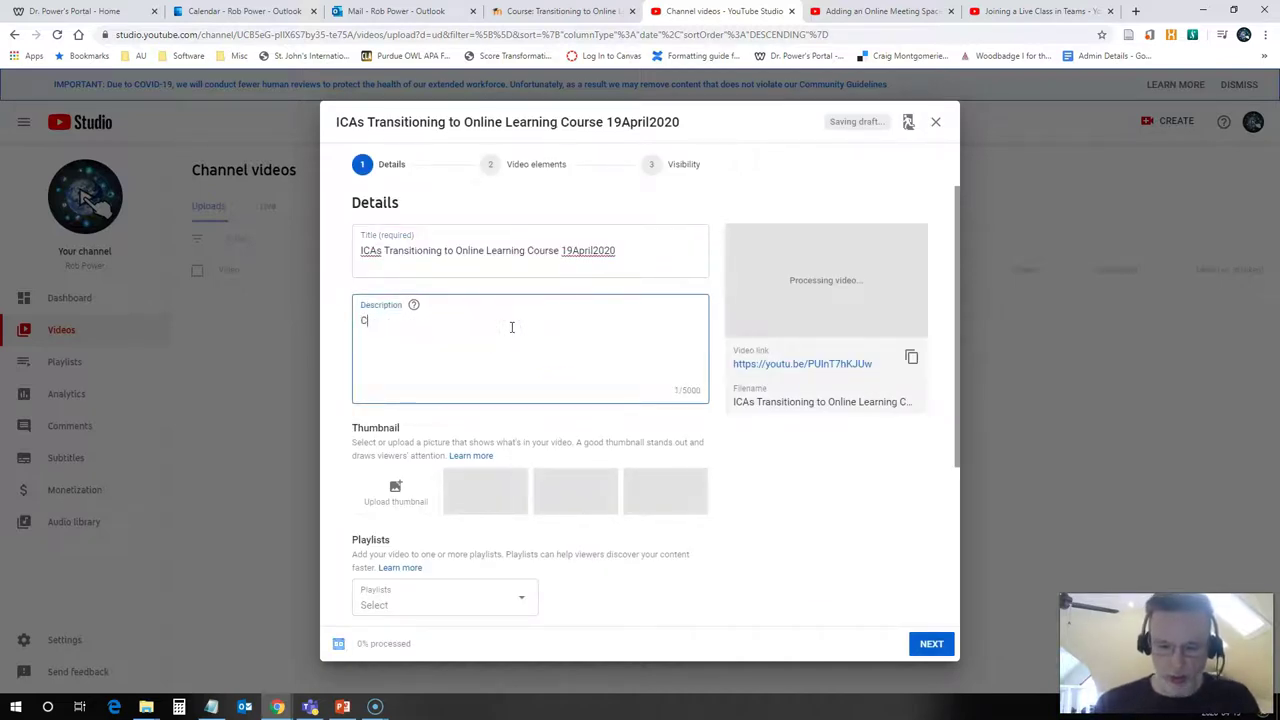
text(lass)
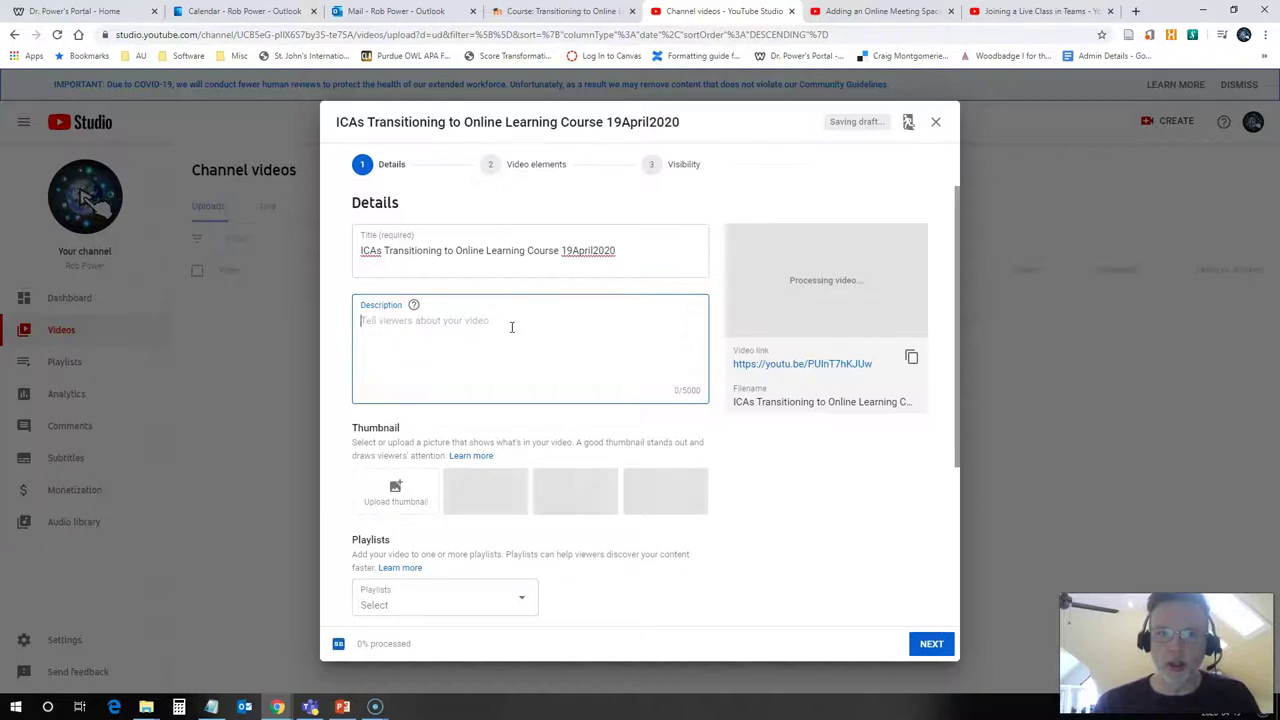
text(Recording of Class m)
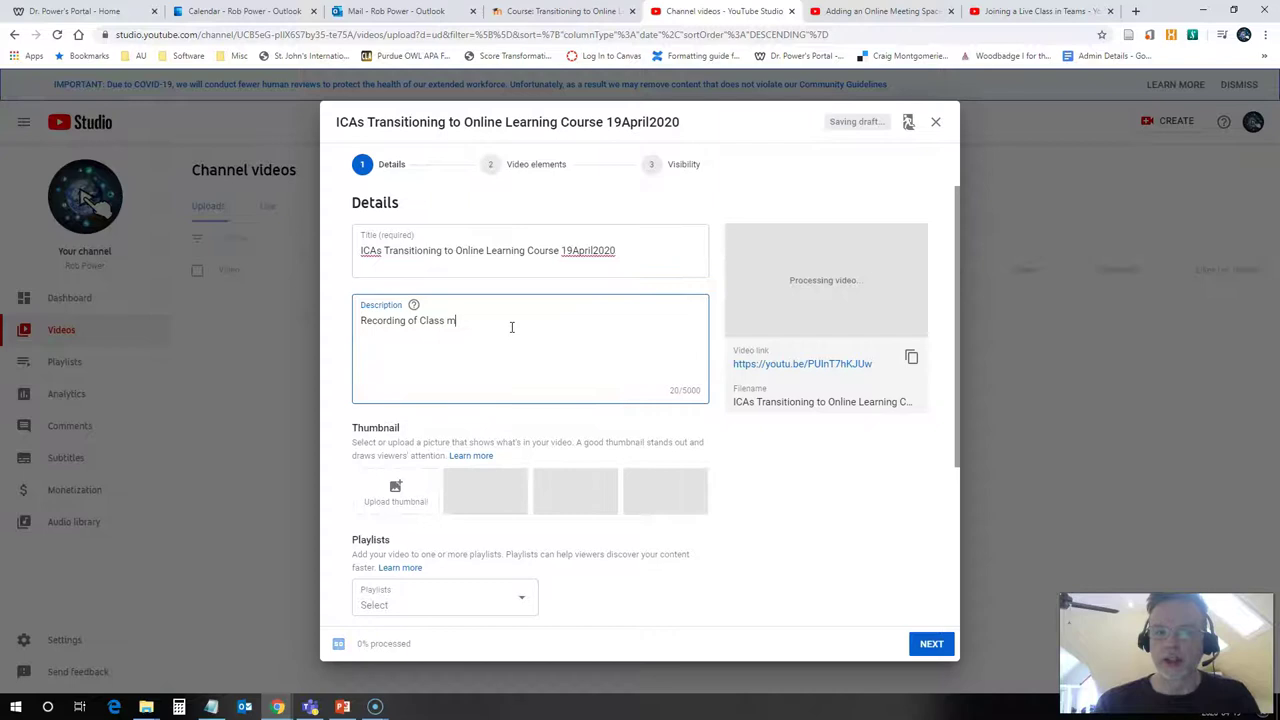
text(eeting fr)
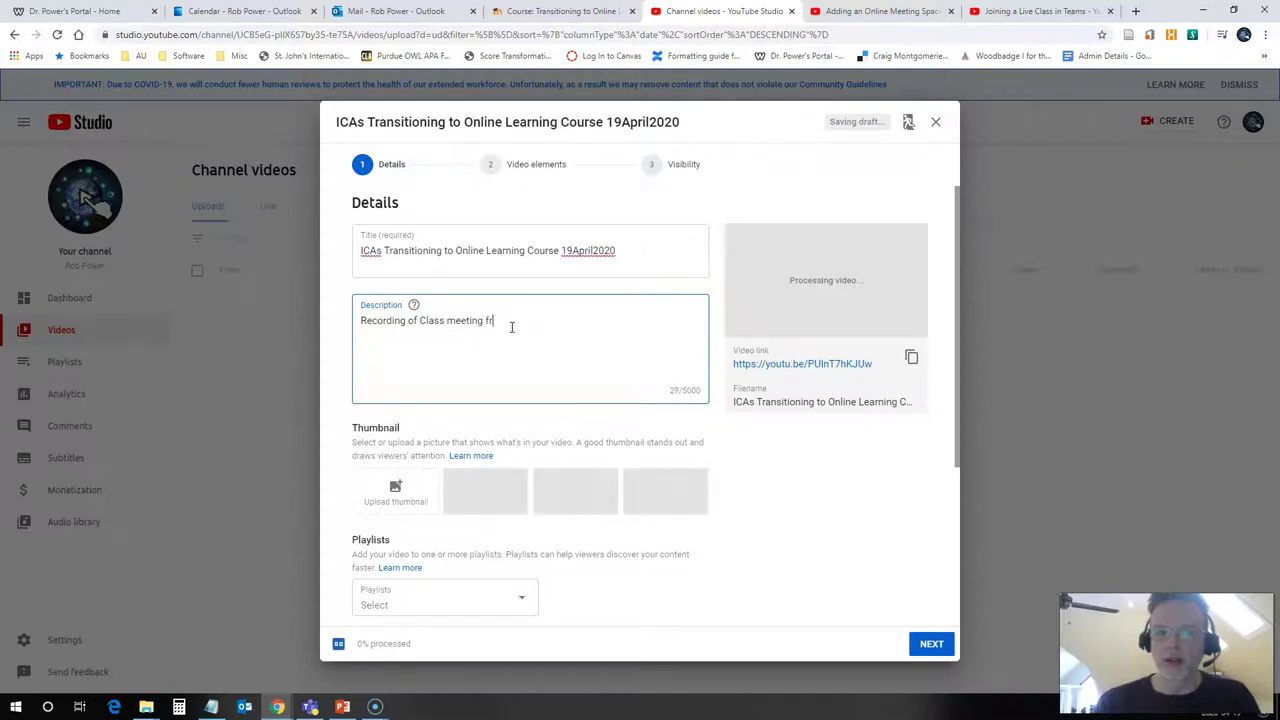
text(om 19 April 2020)
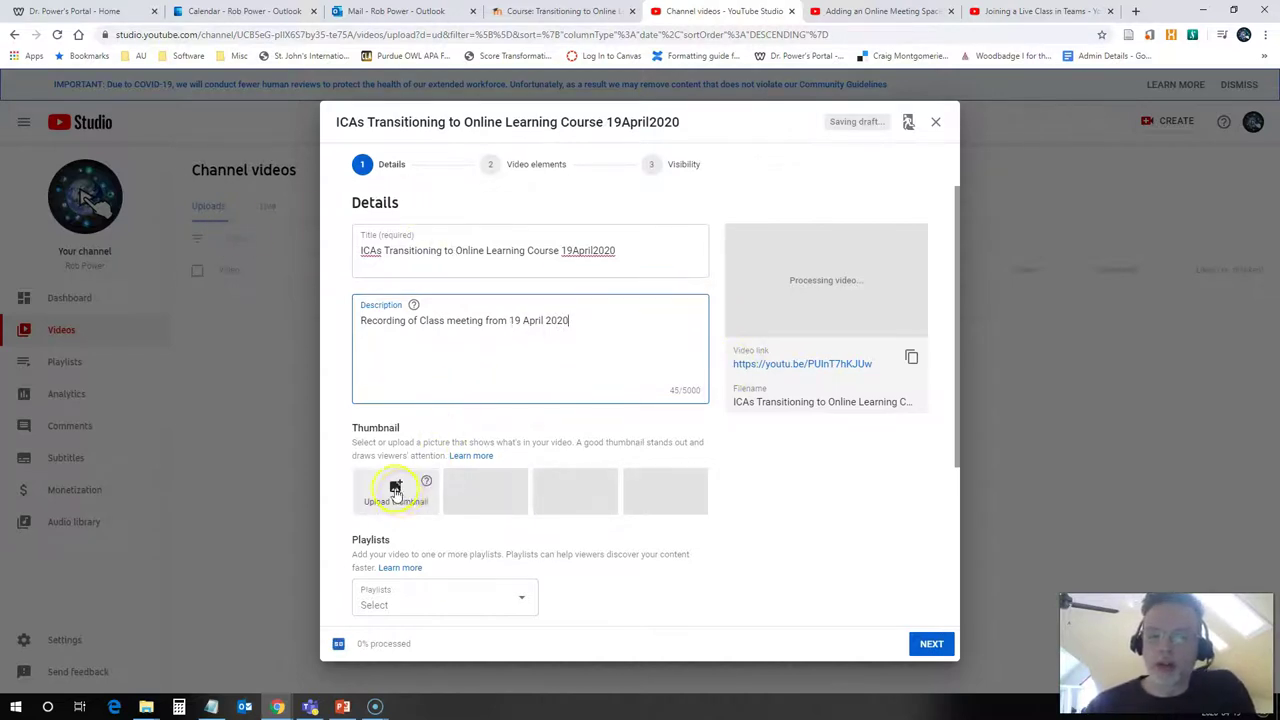
Add the video to the "ICA Teams Meetings" playlist in the upload details
scroll(435, 420, down, 2)
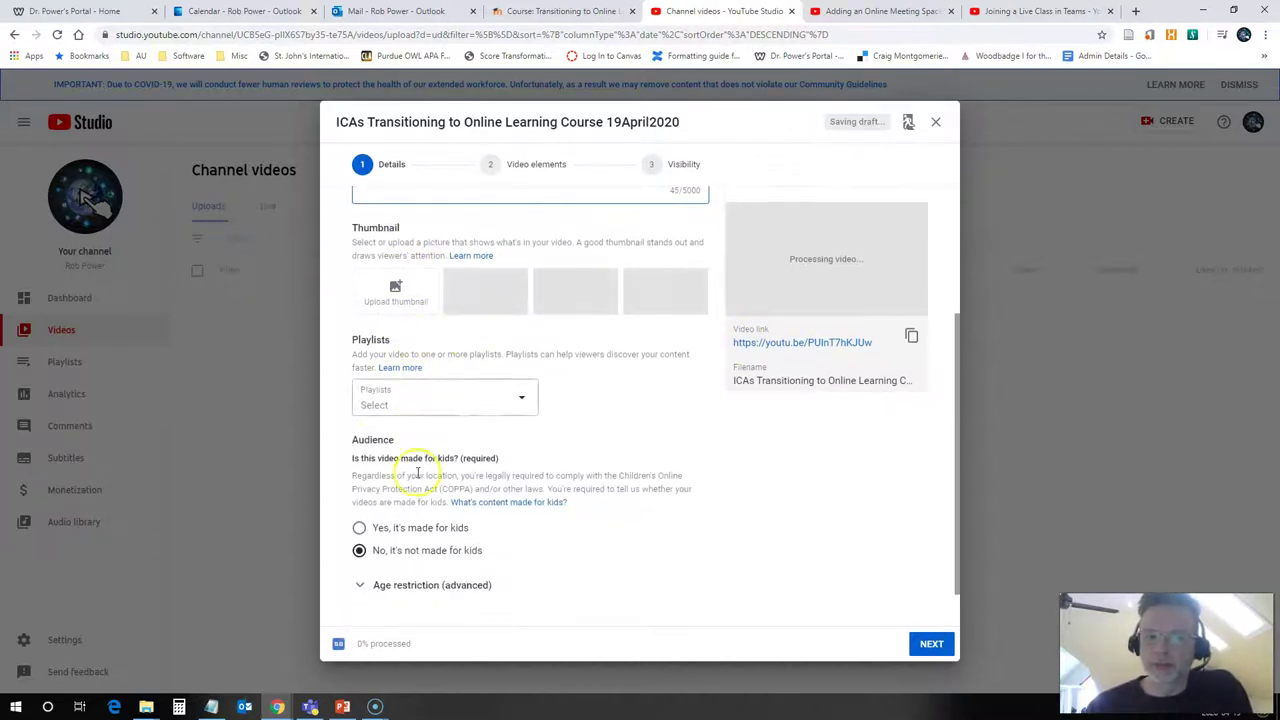
scroll(500, 395, down, 1)
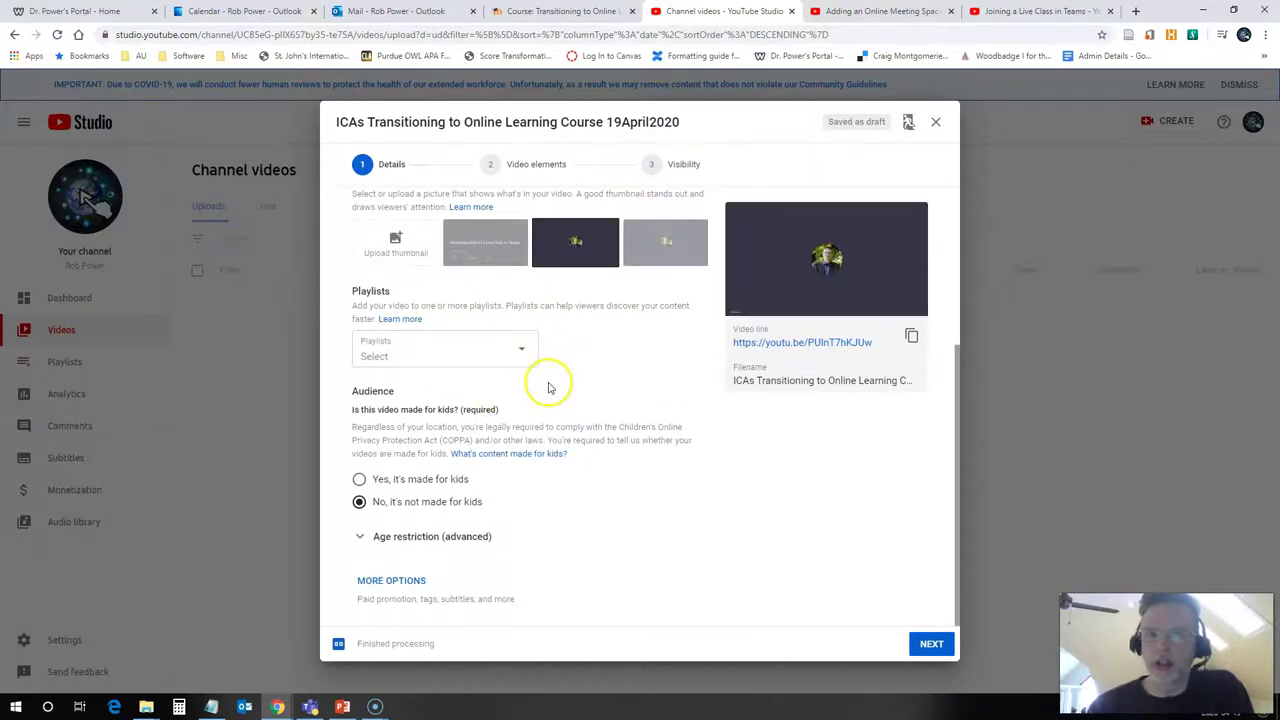
scroll(520, 355, up, 3)
scroll(480, 355, down, 3)
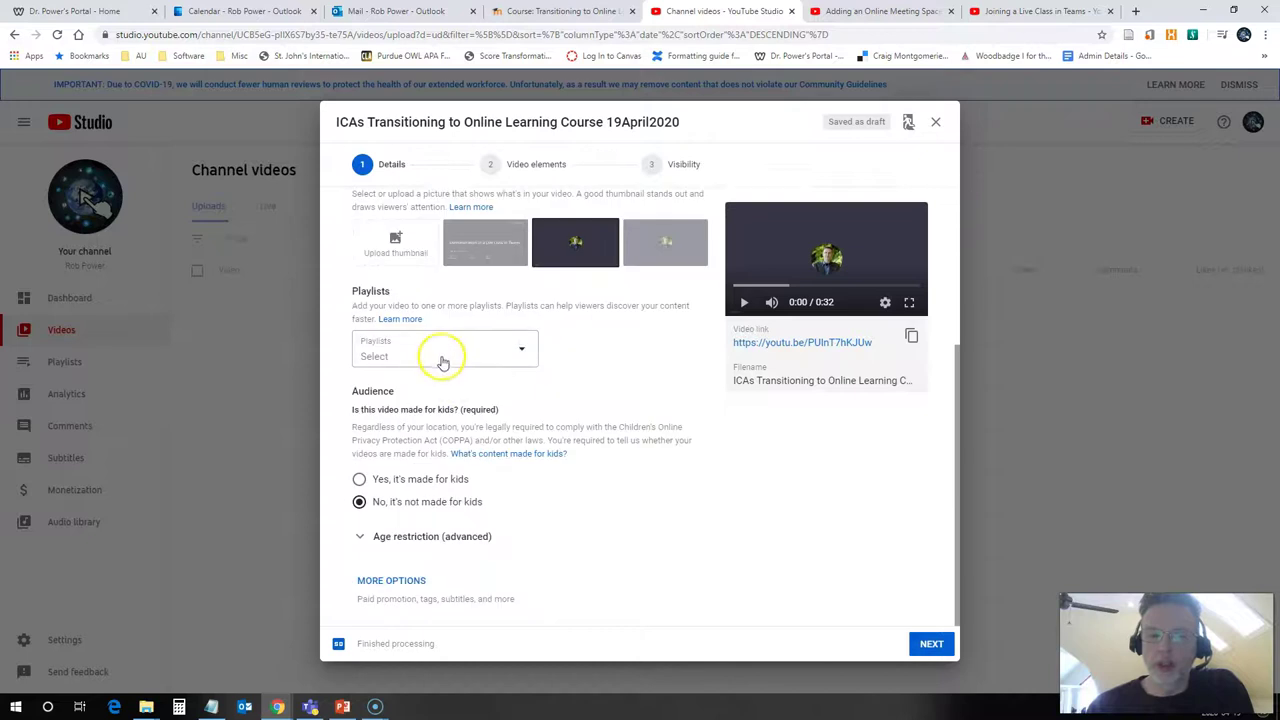
click(443, 358)
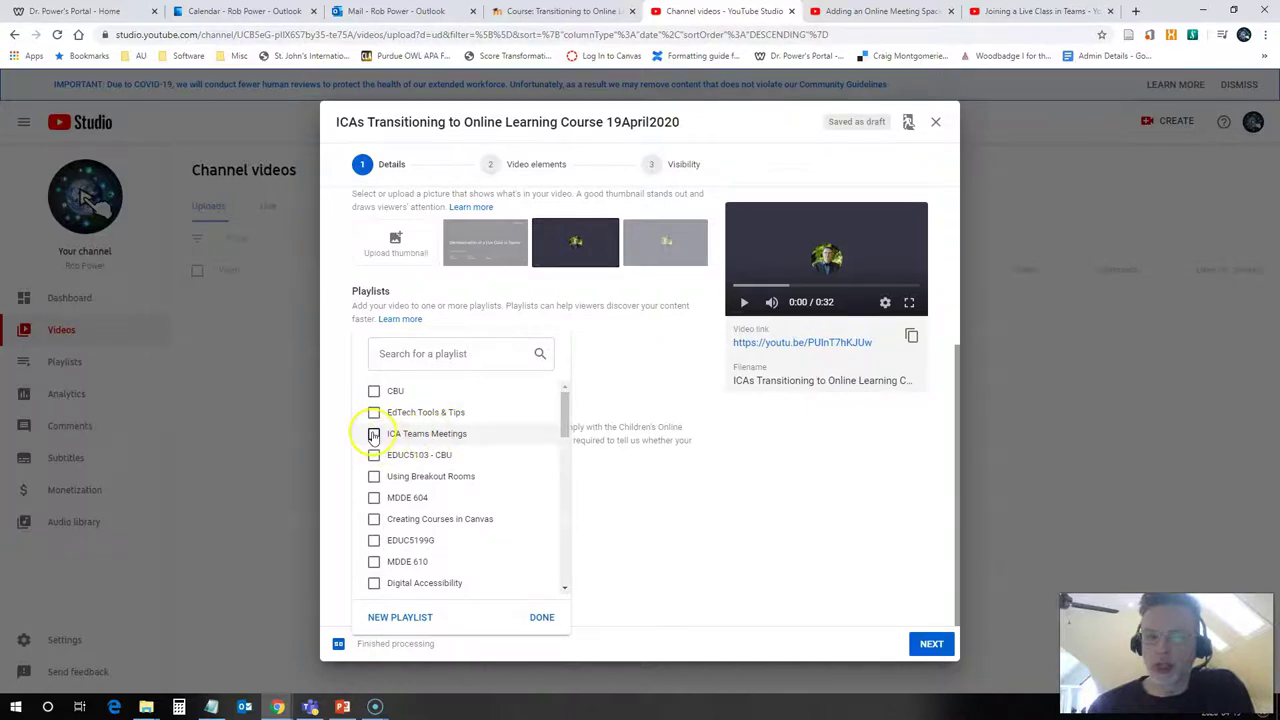
click(373, 436)
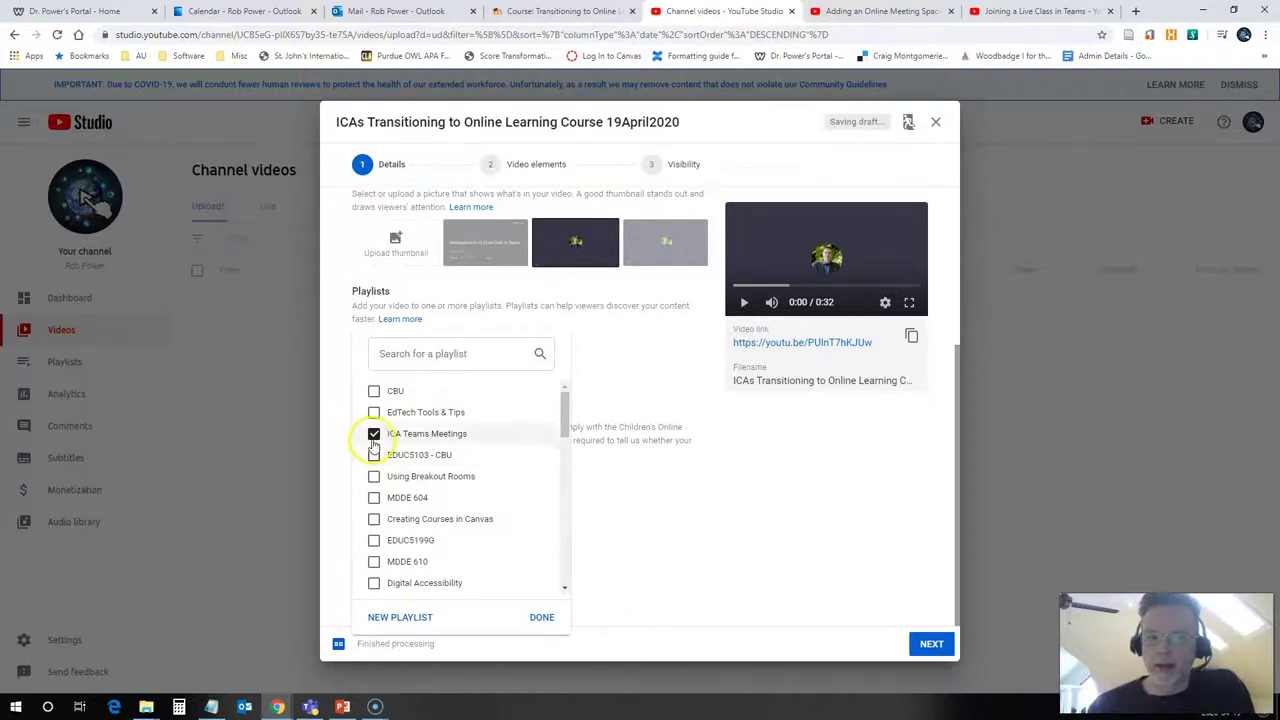
click(415, 620)
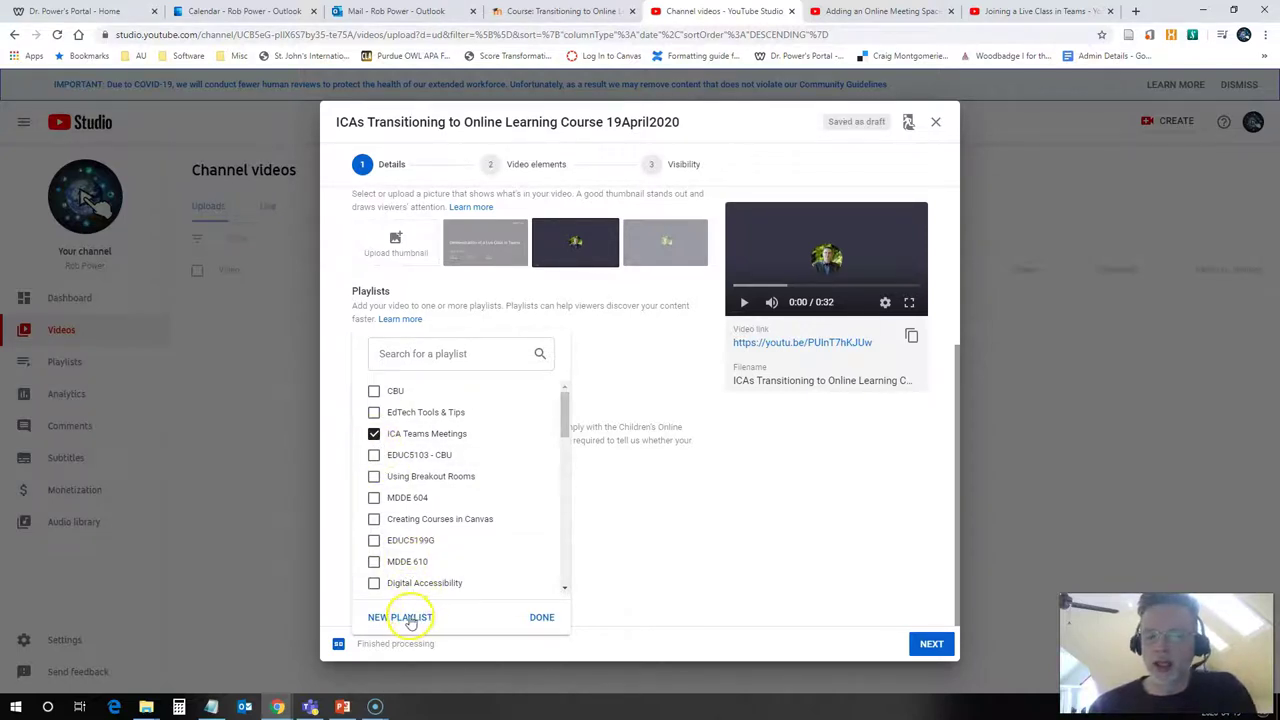
click(542, 617)
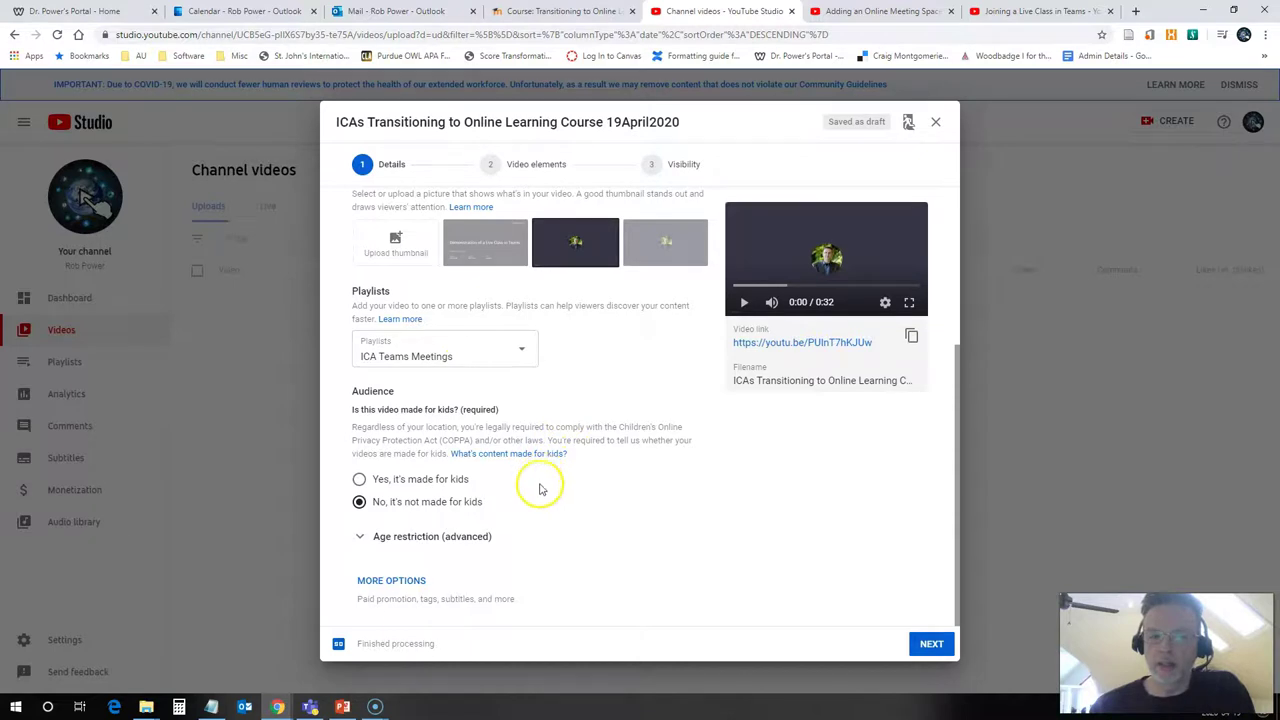
Expand the additional video options and set the video language to English and the recording date to Apr 19, 2020
click(390, 580)
scroll(528, 494, down, 3)
scroll(470, 478, down, 1)
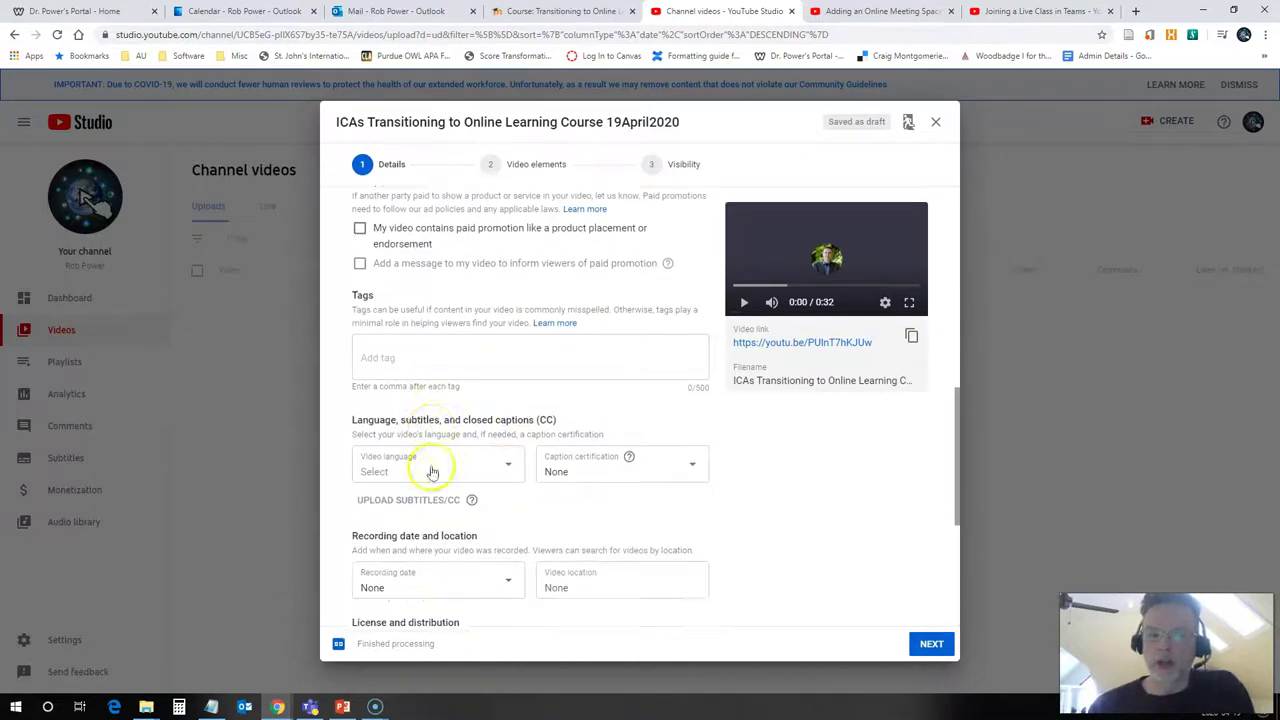
click(435, 462)
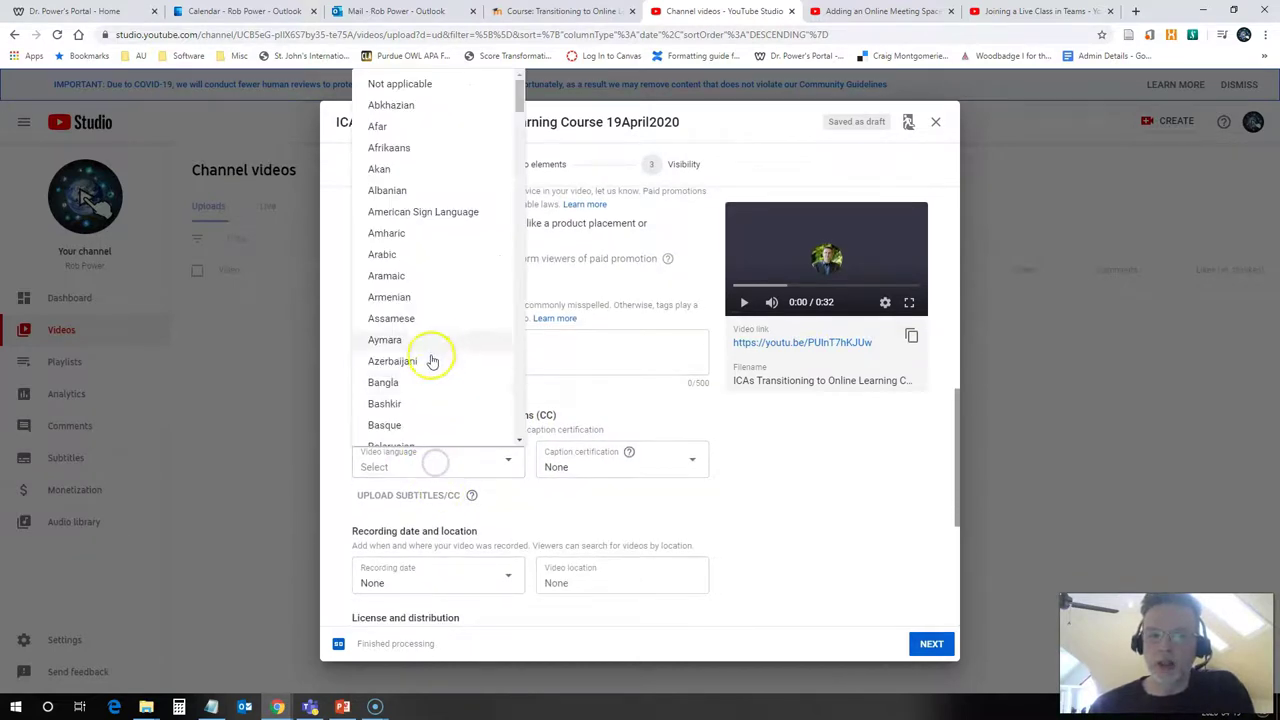
scroll(429, 350, down, 8)
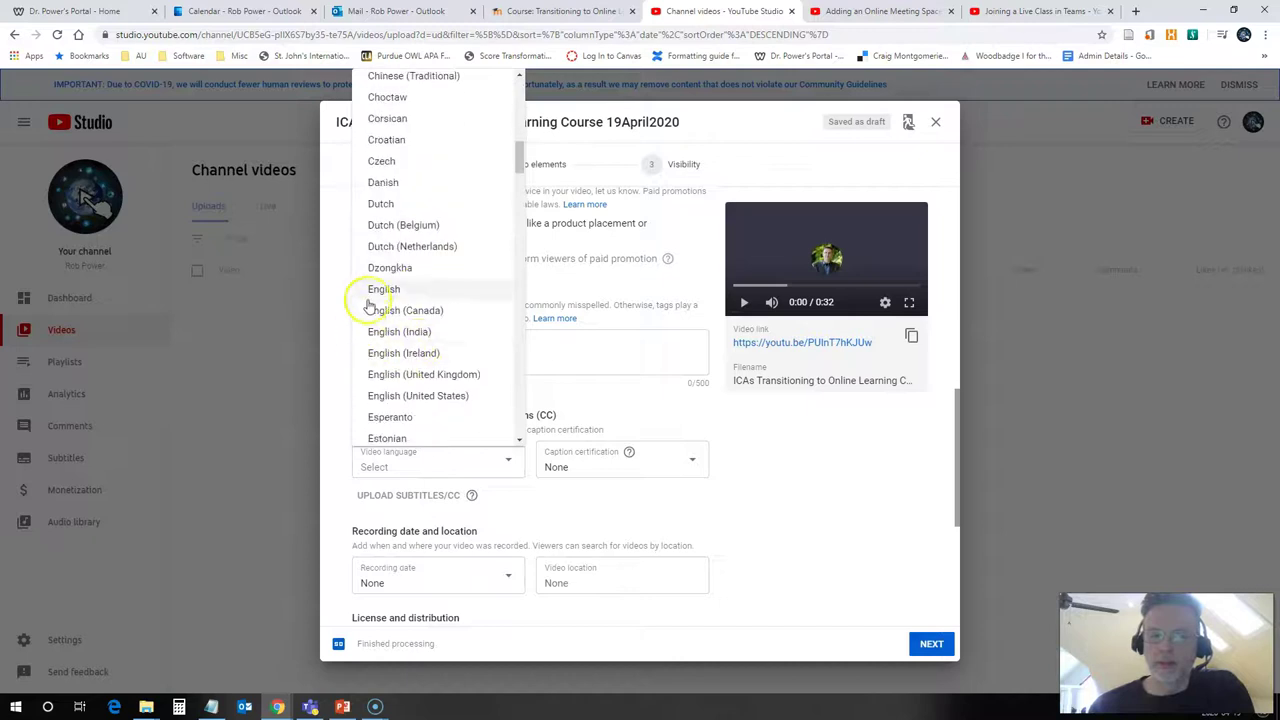
click(375, 292)
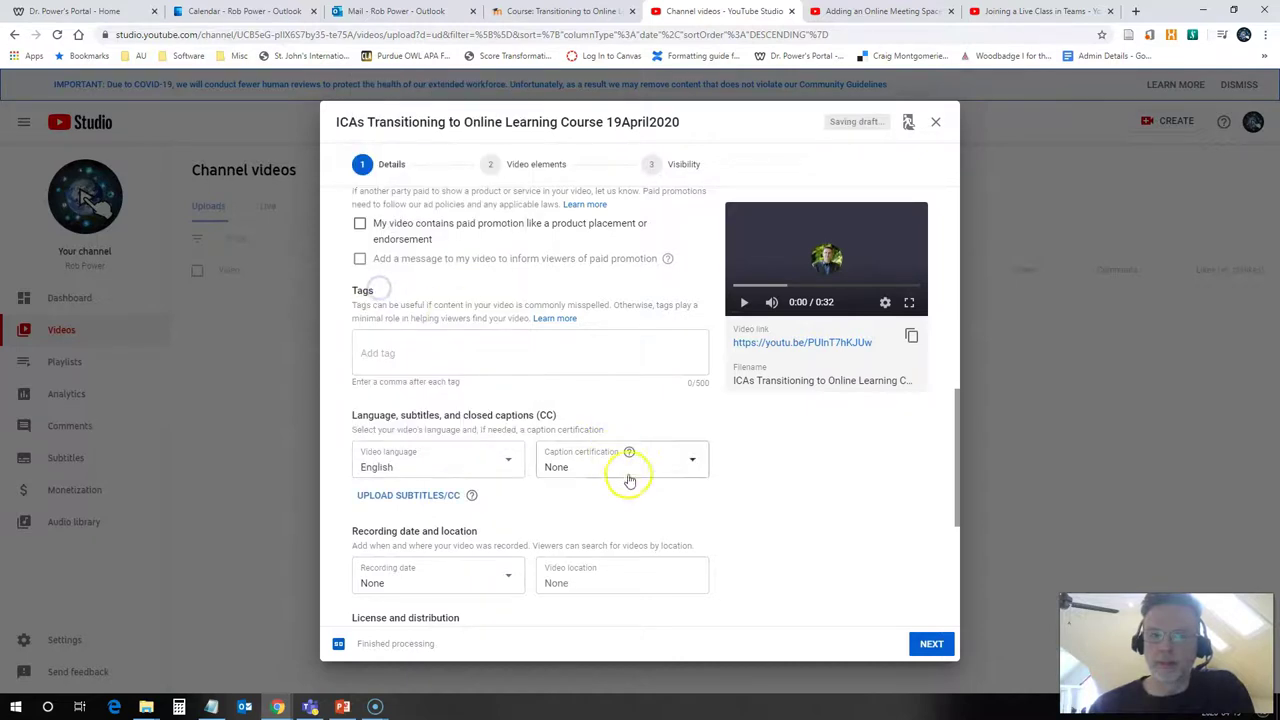
click(423, 583)
click(368, 527)
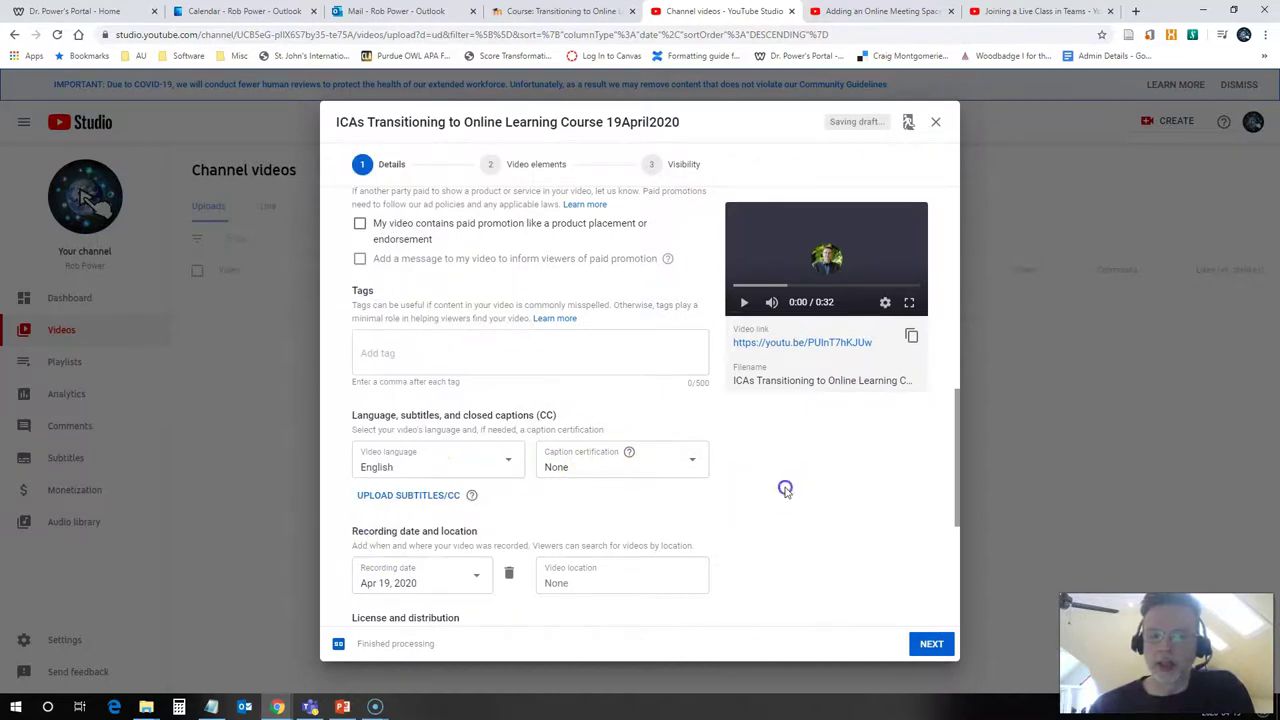
scroll(786, 488, down, 5)
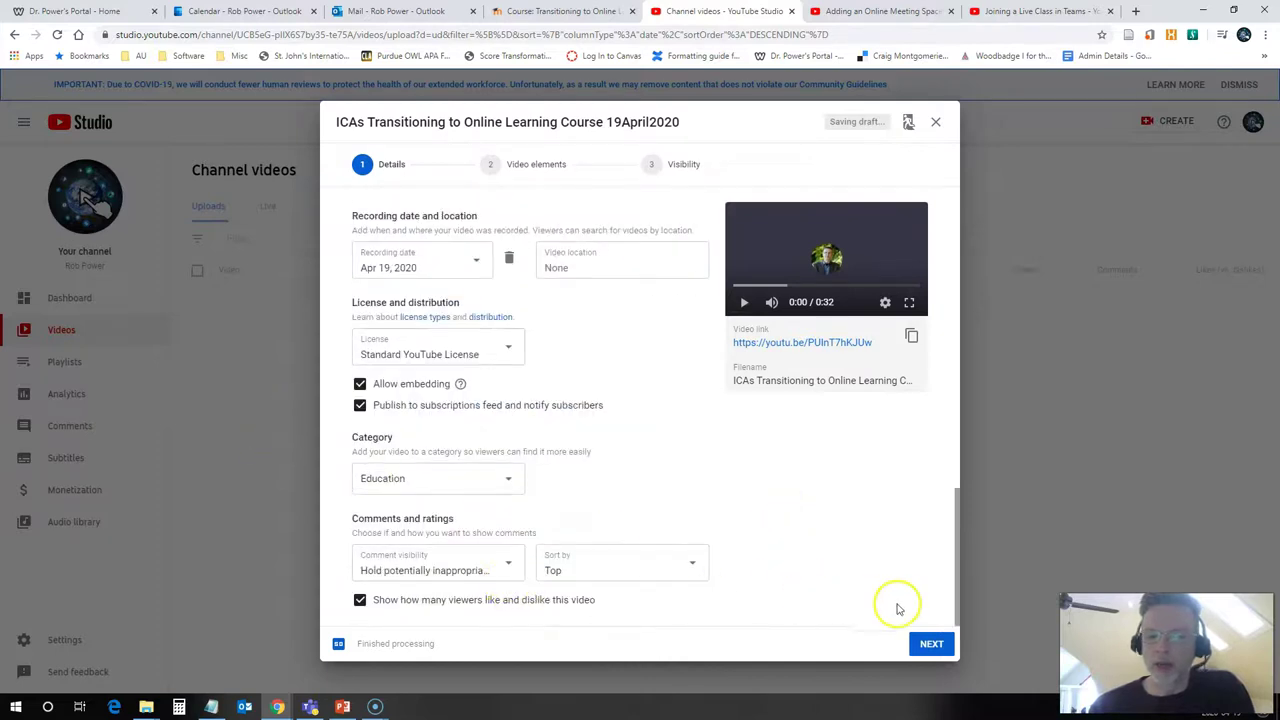
Continue past the video elements without adding any, set the visibility to Unlisted and save the video
click(931, 643)
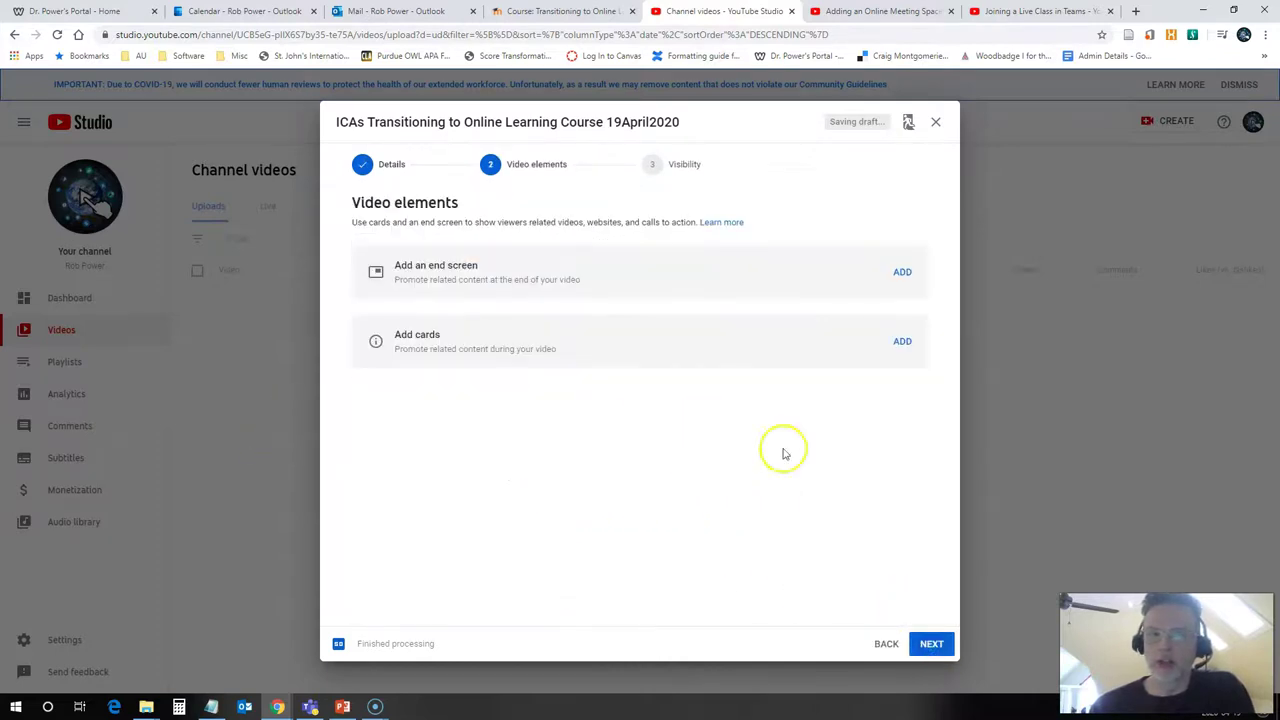
click(931, 643)
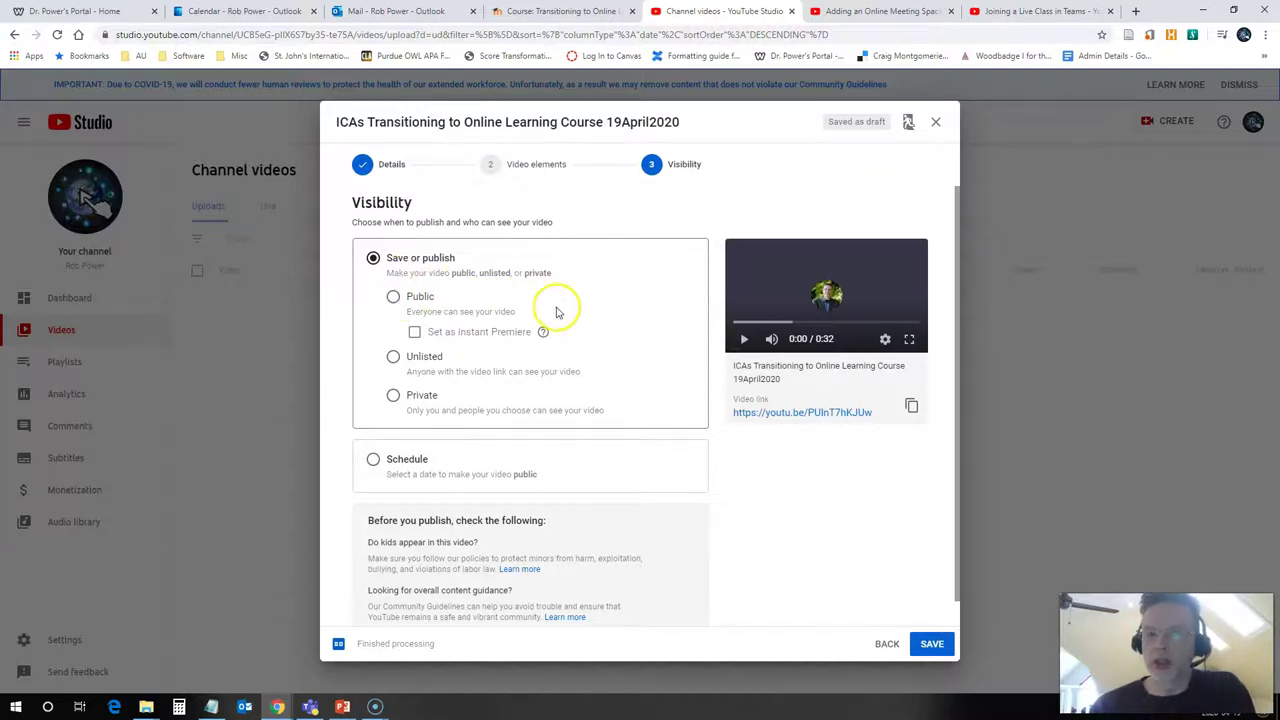
click(392, 360)
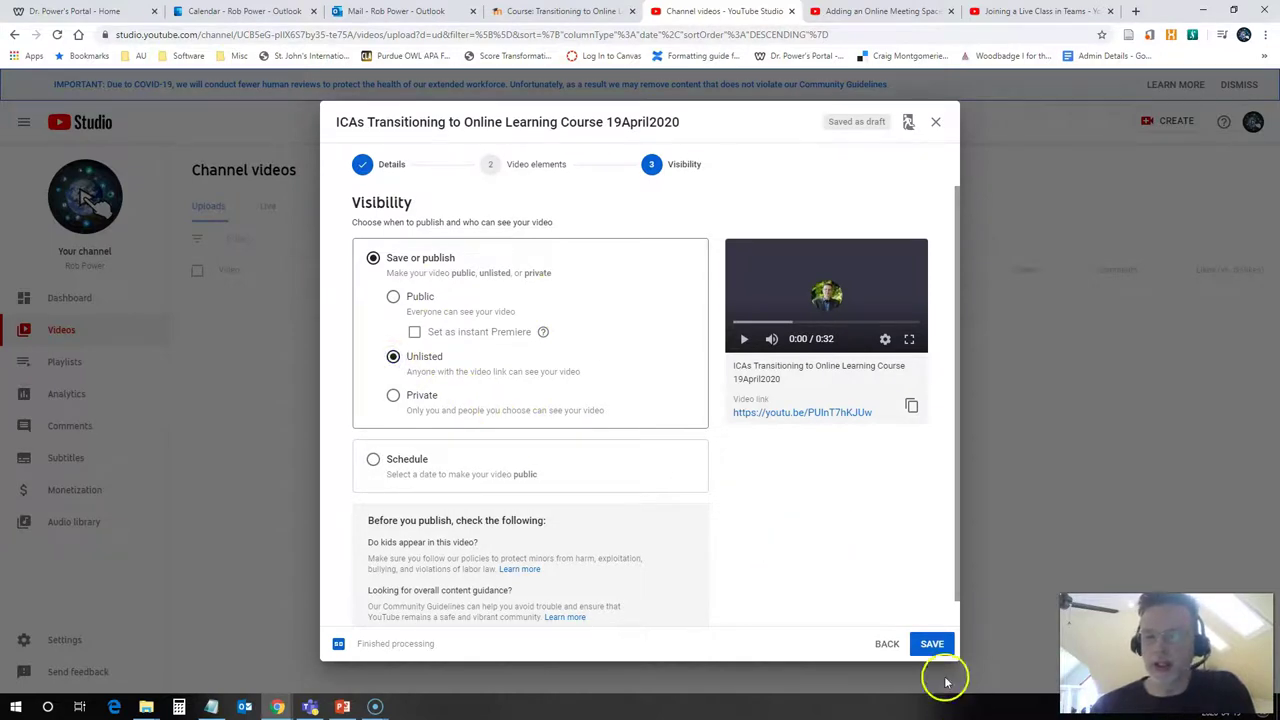
click(930, 643)
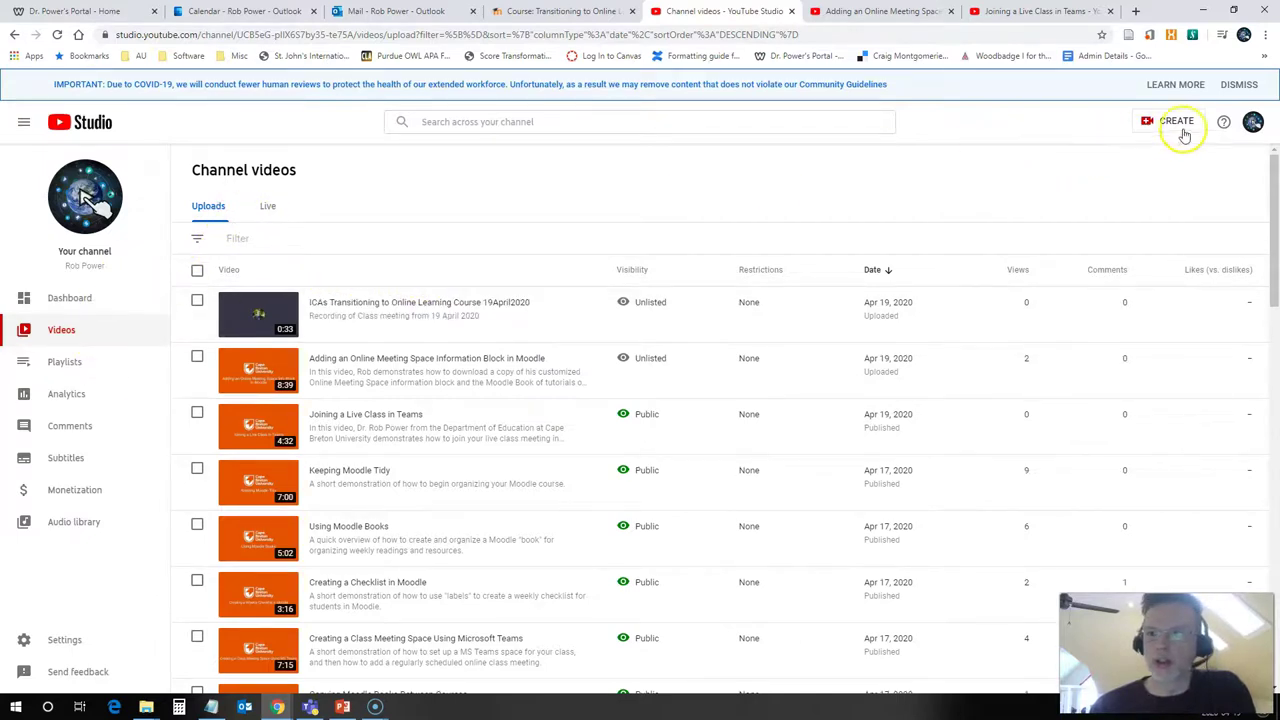
Go to the channel's "ICA Teams Meetings" playlist and copy its share link
click(1253, 122)
click(1135, 203)
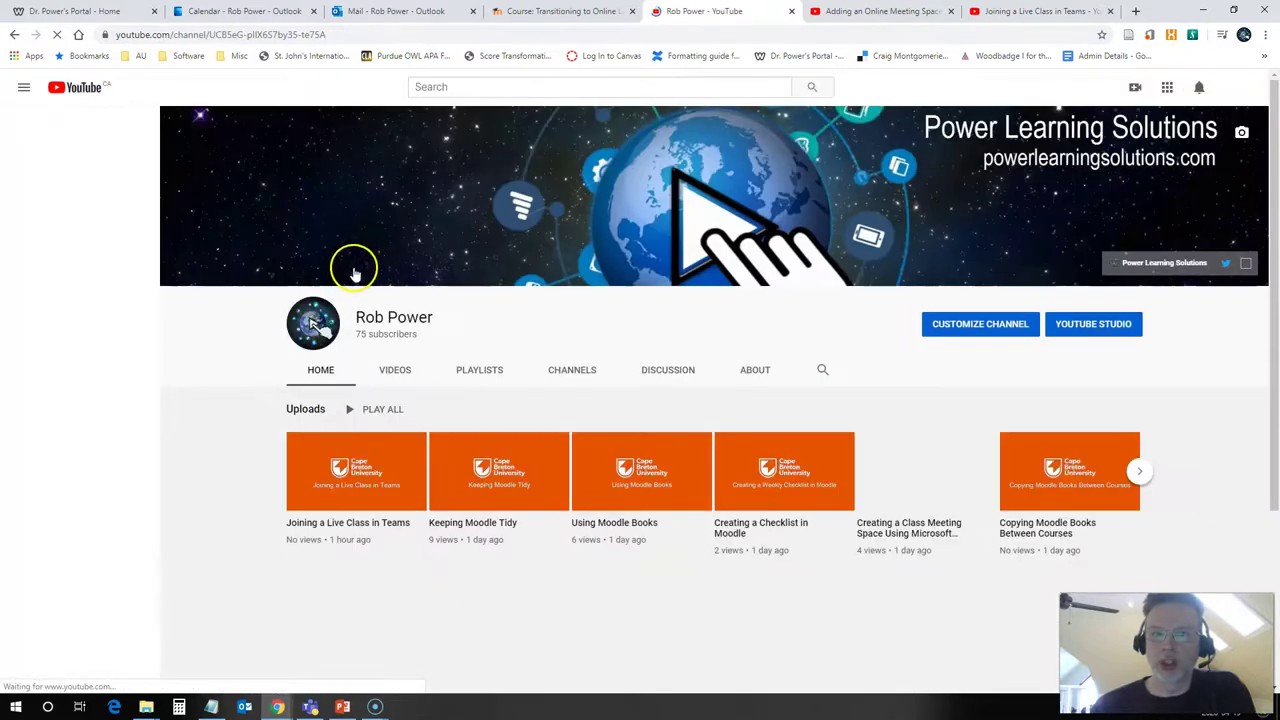
click(480, 369)
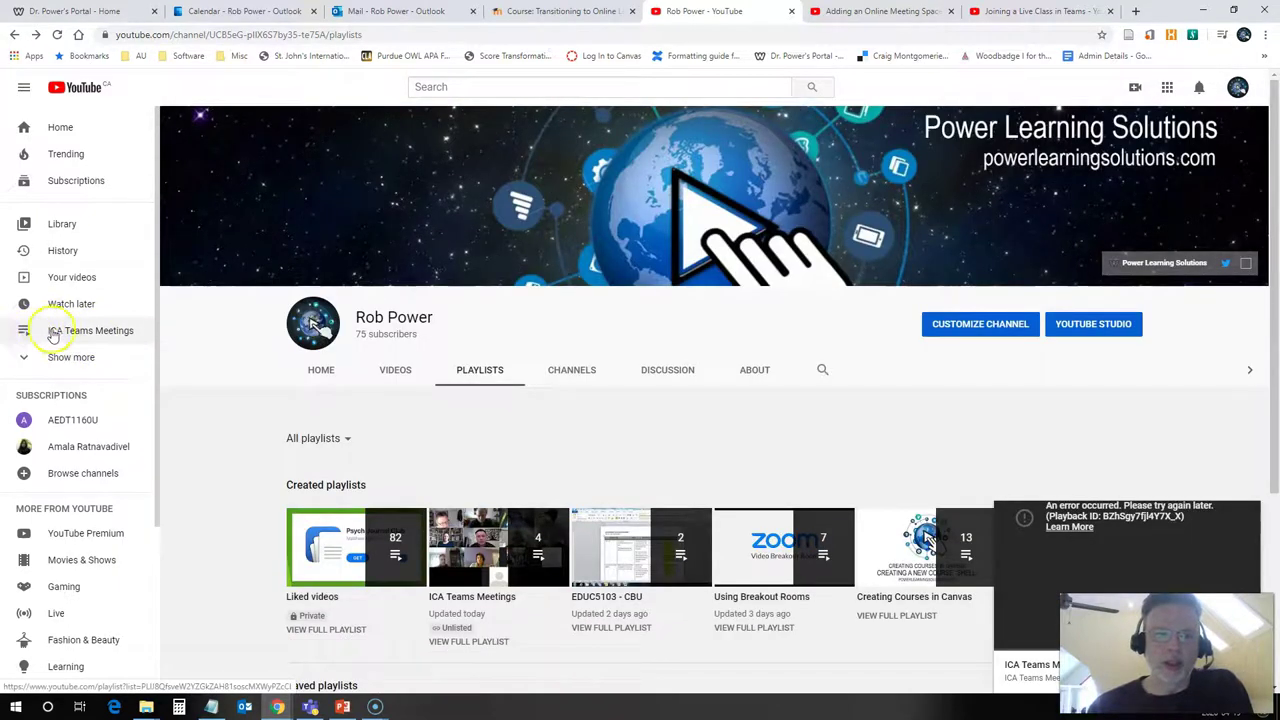
click(58, 334)
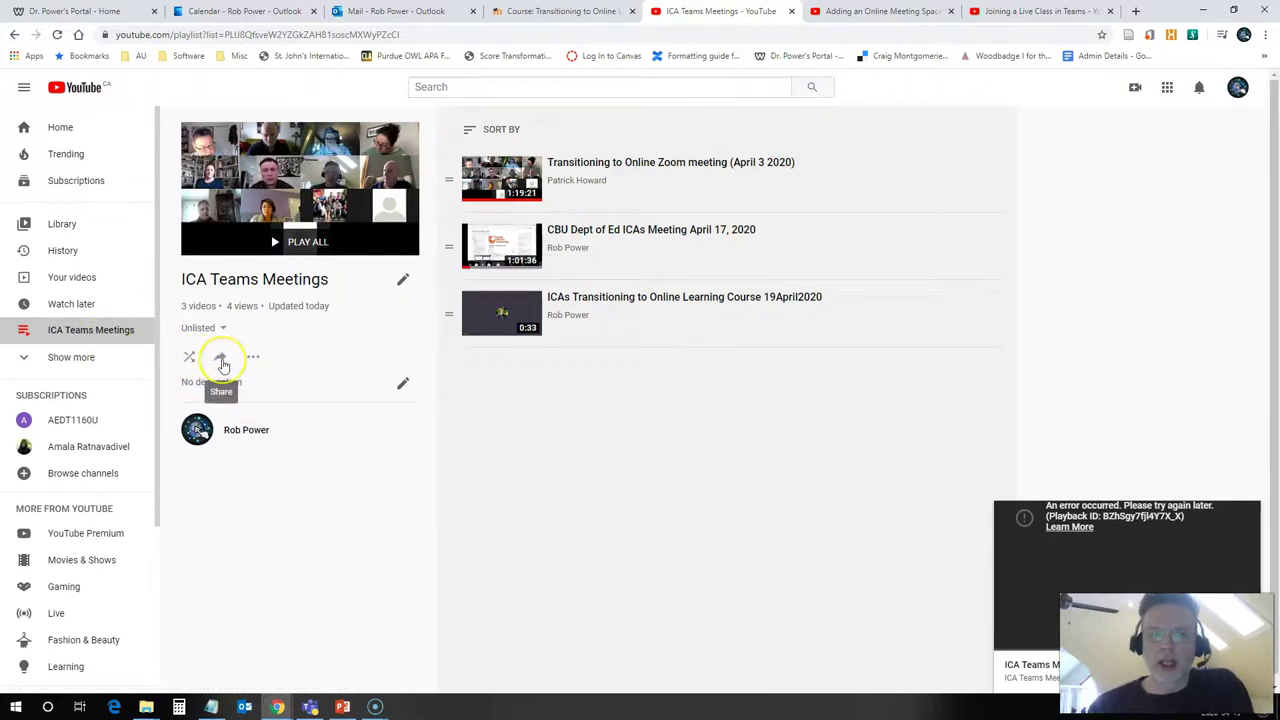
click(221, 360)
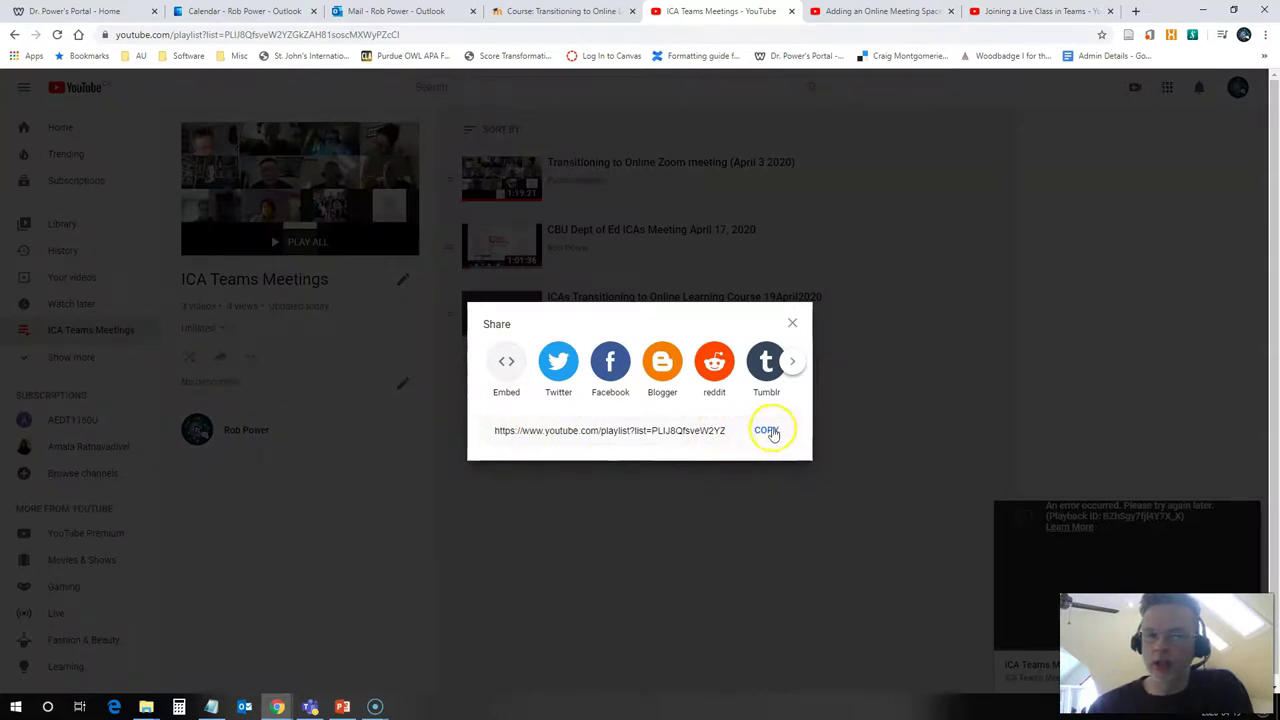
click(766, 430)
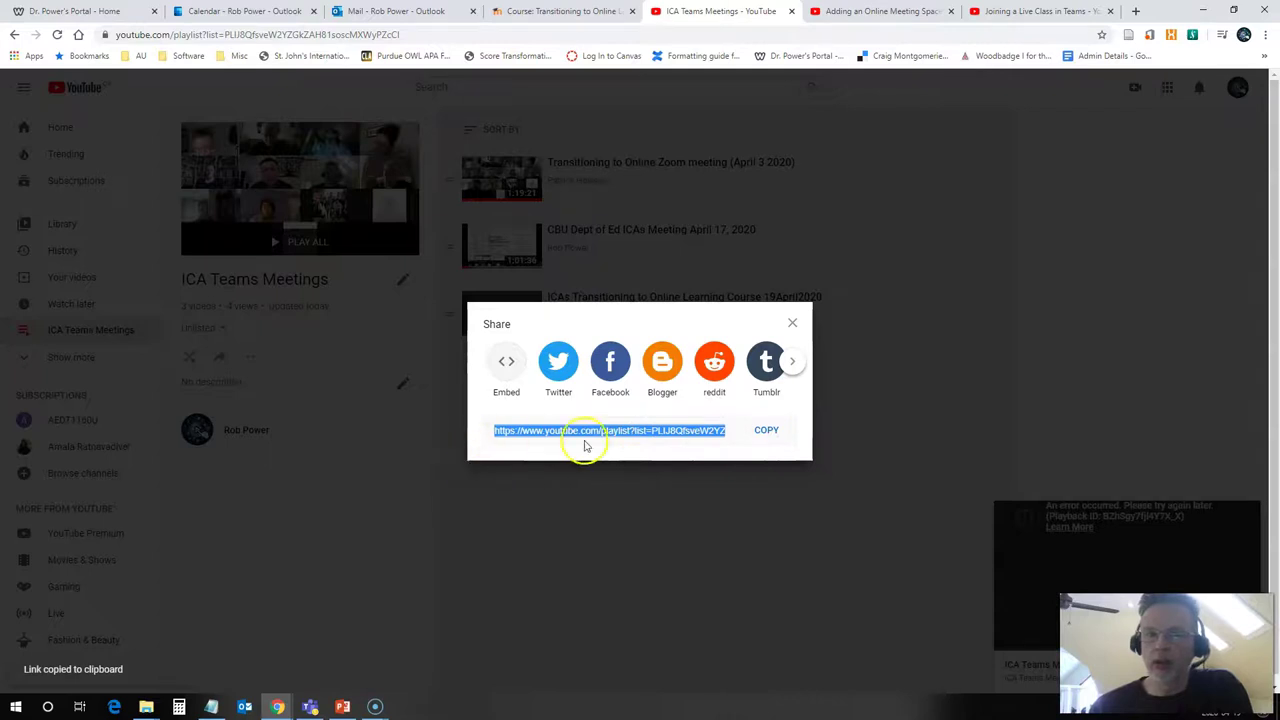
Switch to the Transitioning to Online Learning course in Moodle and turn editing on
click(565, 11)
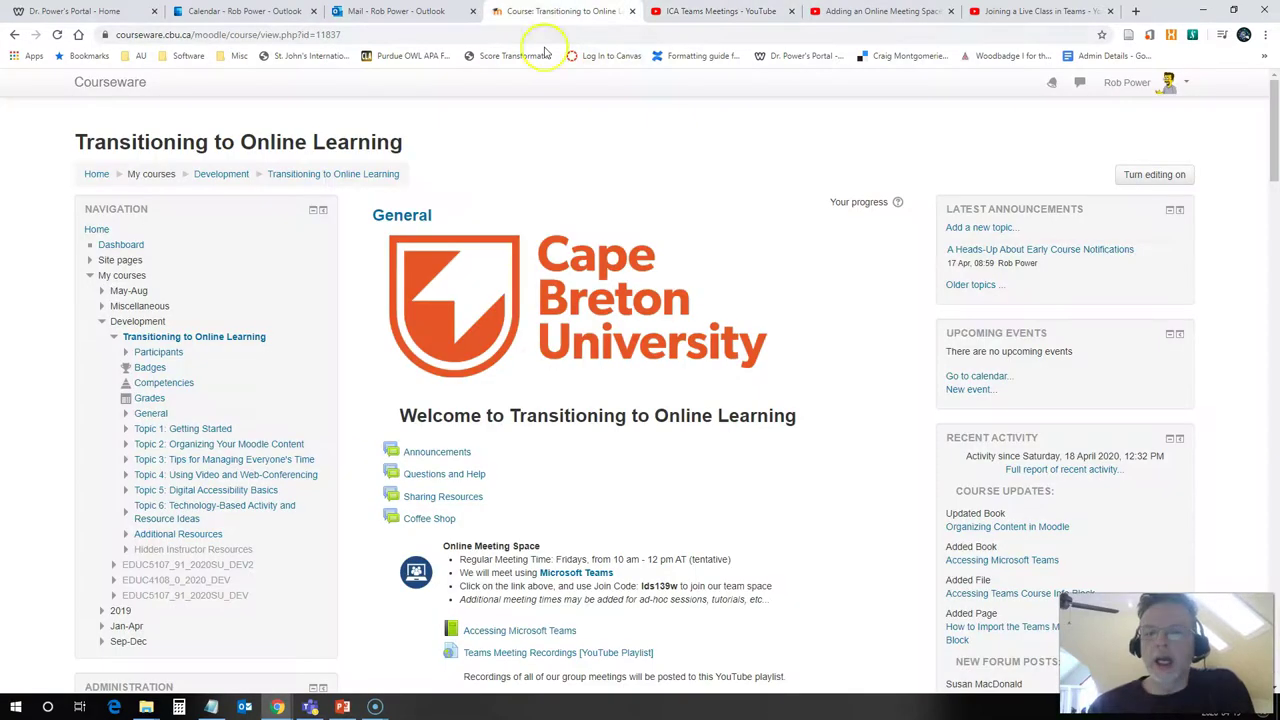
scroll(620, 366, down, 2)
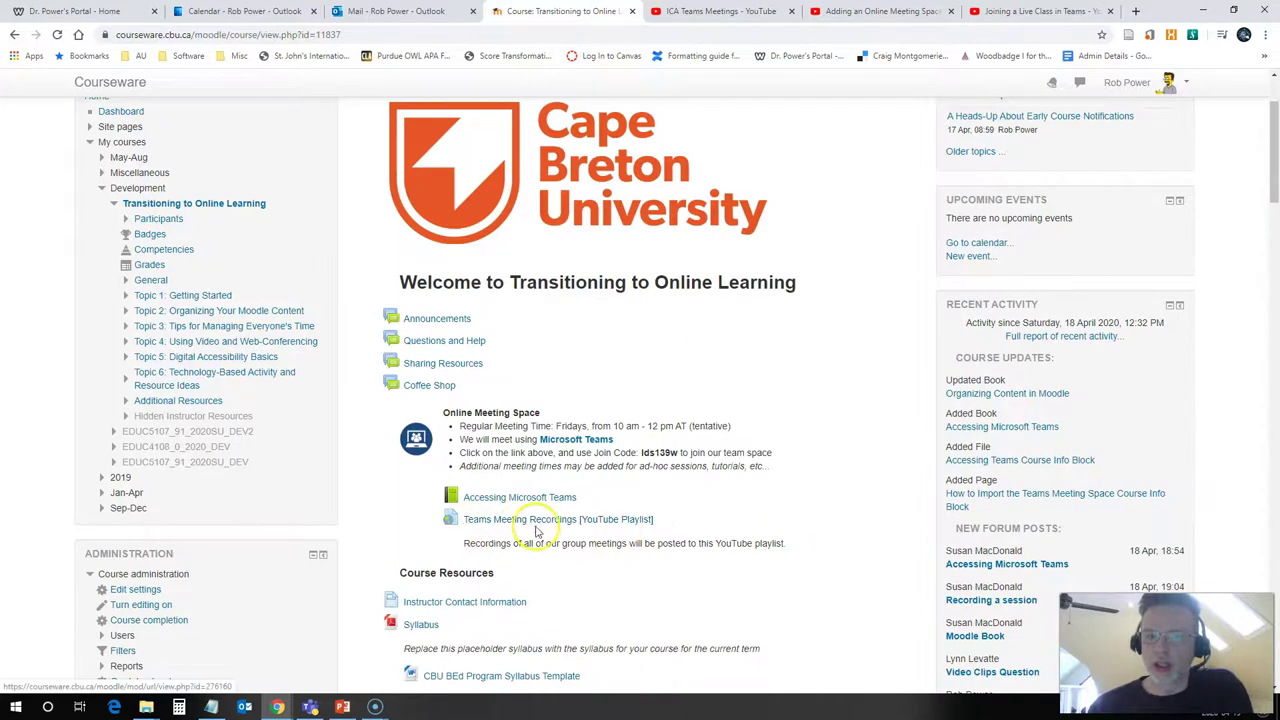
scroll(714, 437, up, 2)
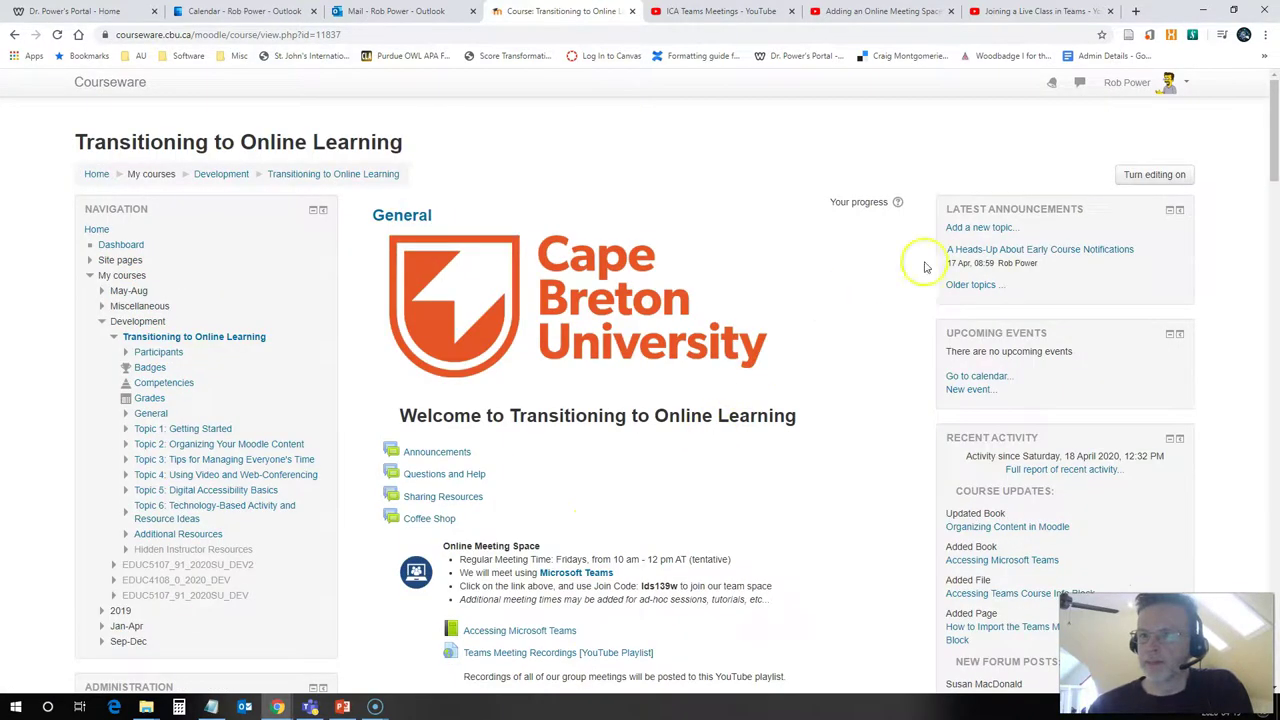
click(1170, 174)
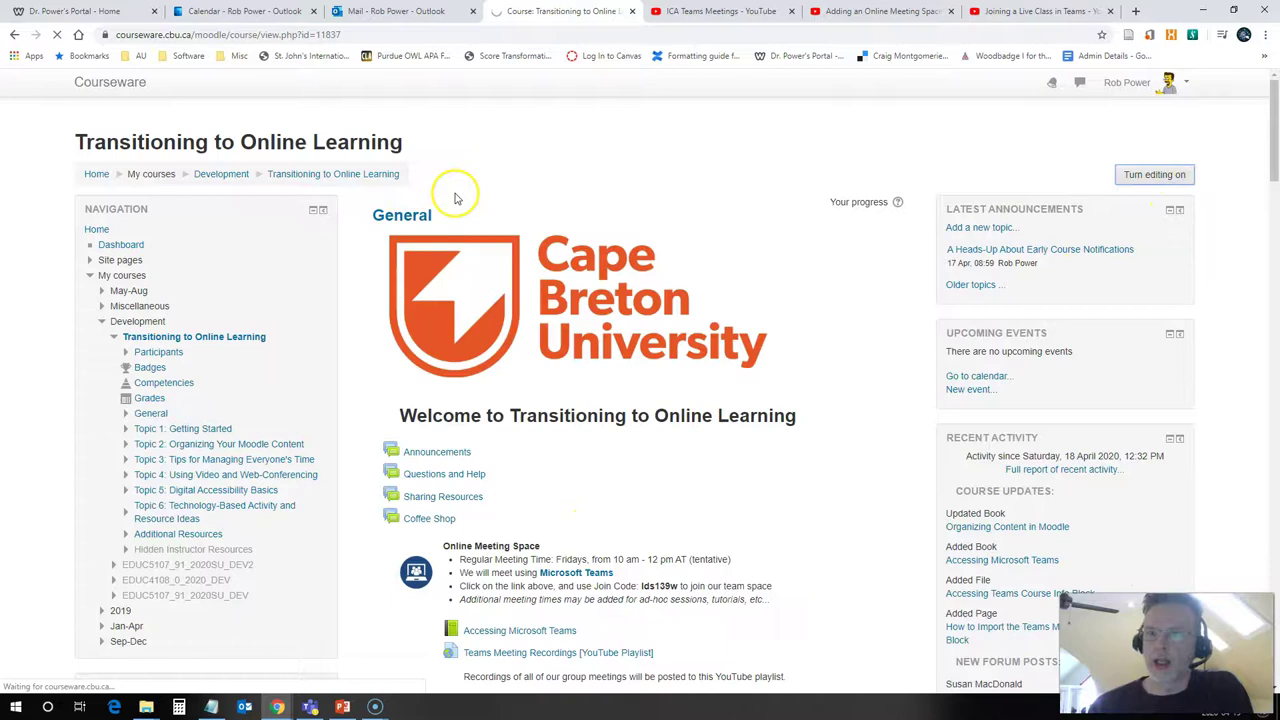
Add a new URL resource to the course's General section, above Topic 1
scroll(487, 252, down, 3)
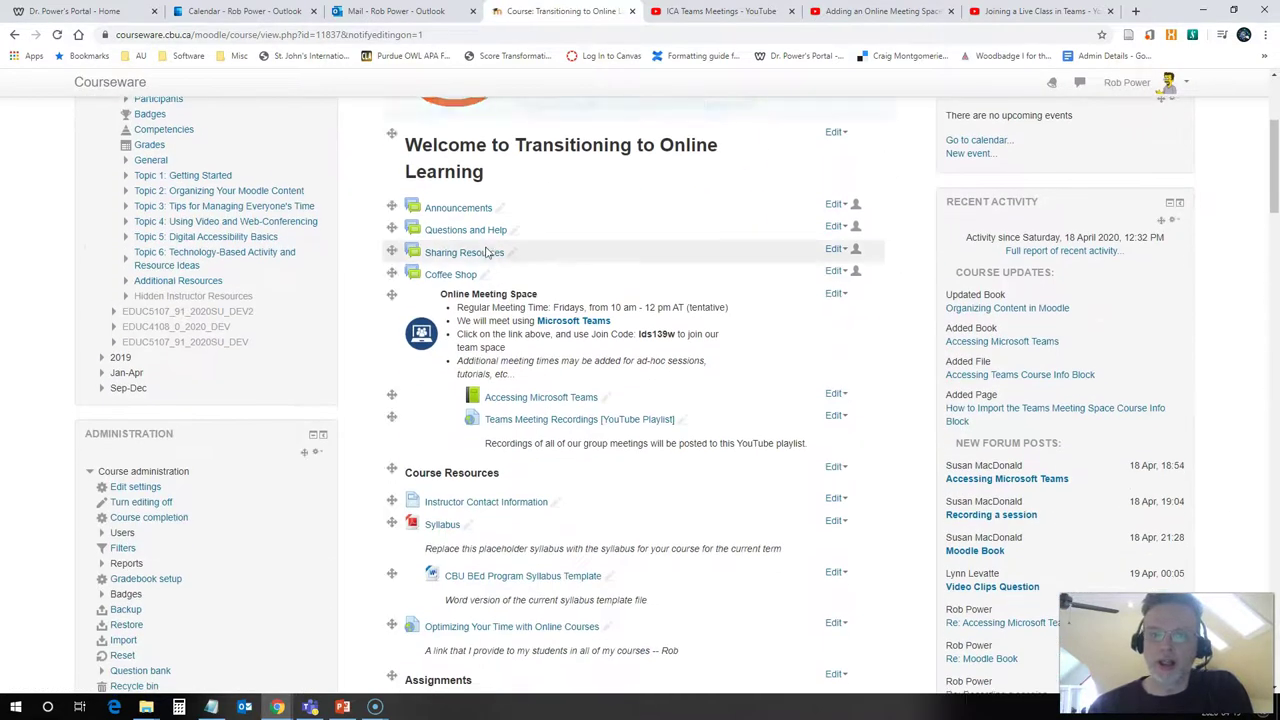
scroll(487, 252, down, 2)
click(806, 594)
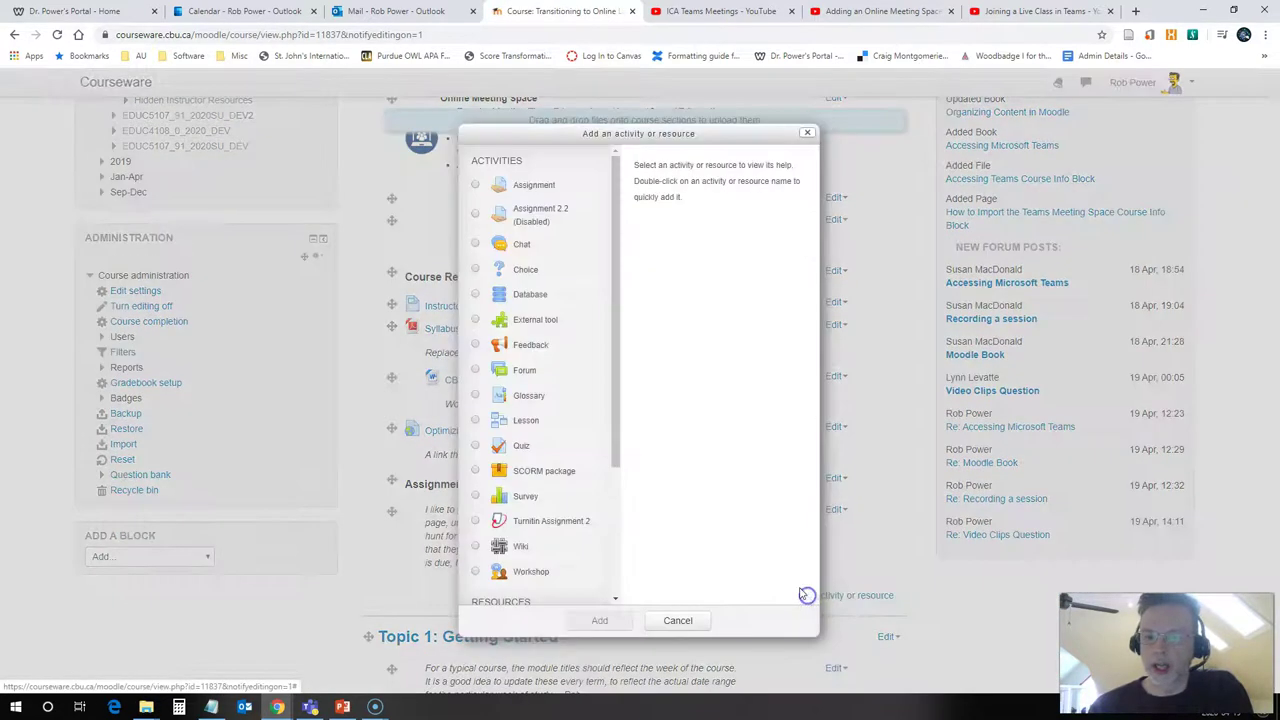
scroll(571, 457, down, 2)
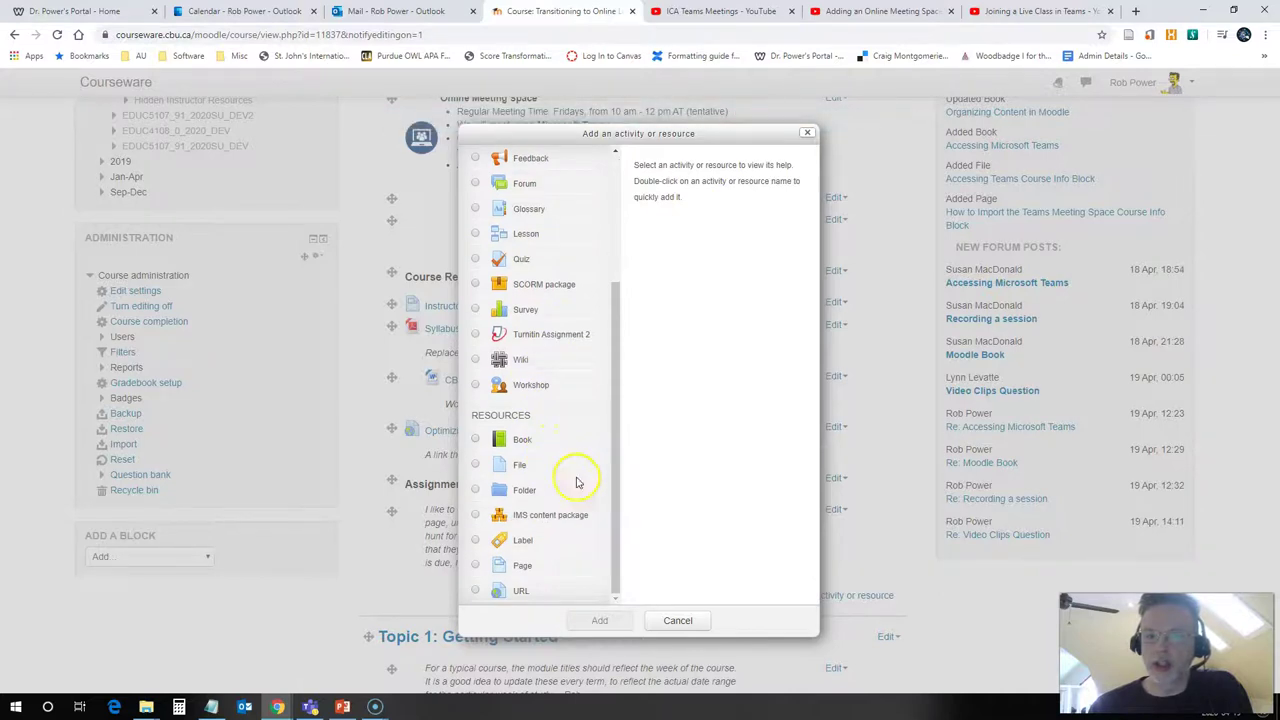
click(477, 593)
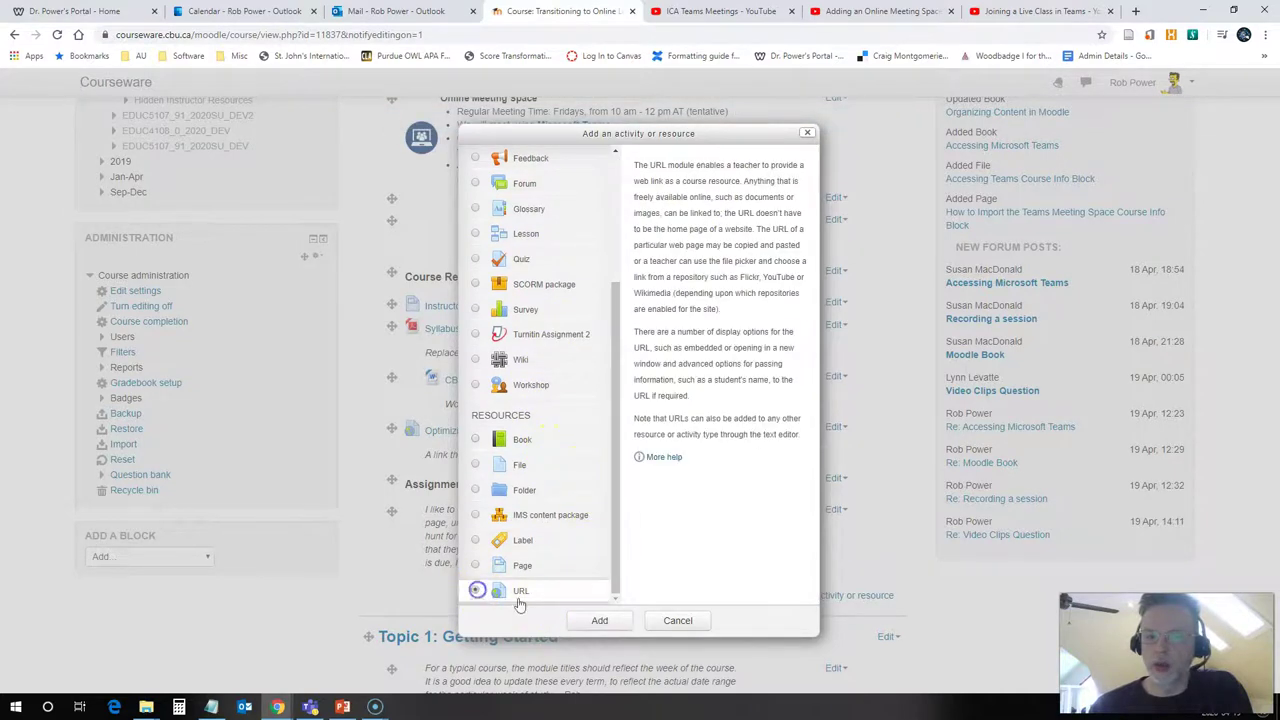
click(599, 620)
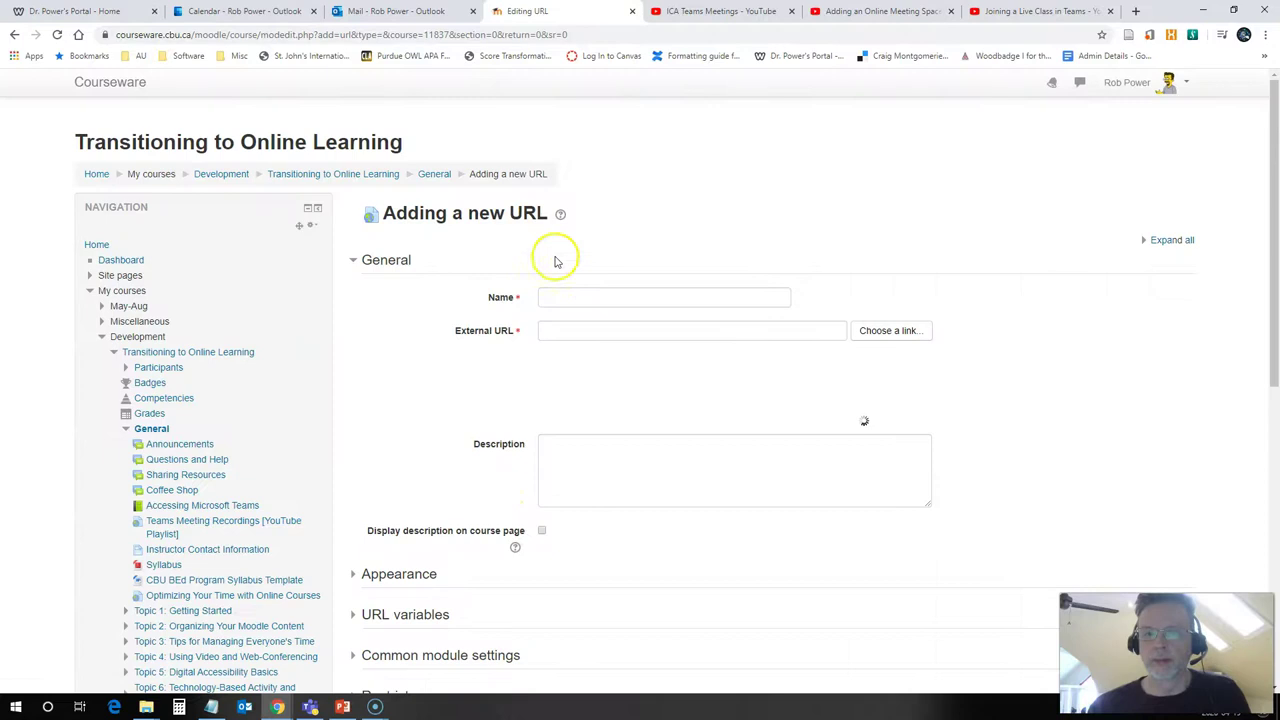
Name the URL "Playlist of our Live Class Recordings", paste the playlist link, and describe it as "I will upload copies of the recordings of all of our classes here."
click(561, 295)
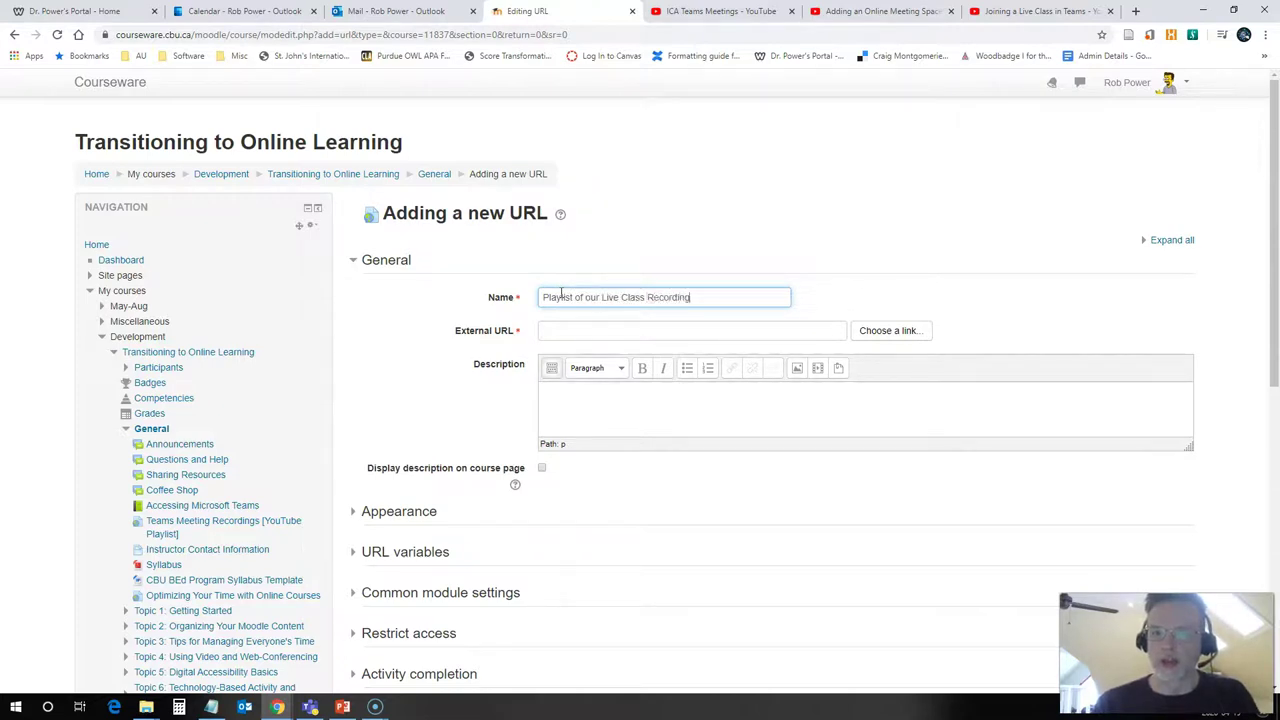
click(568, 328)
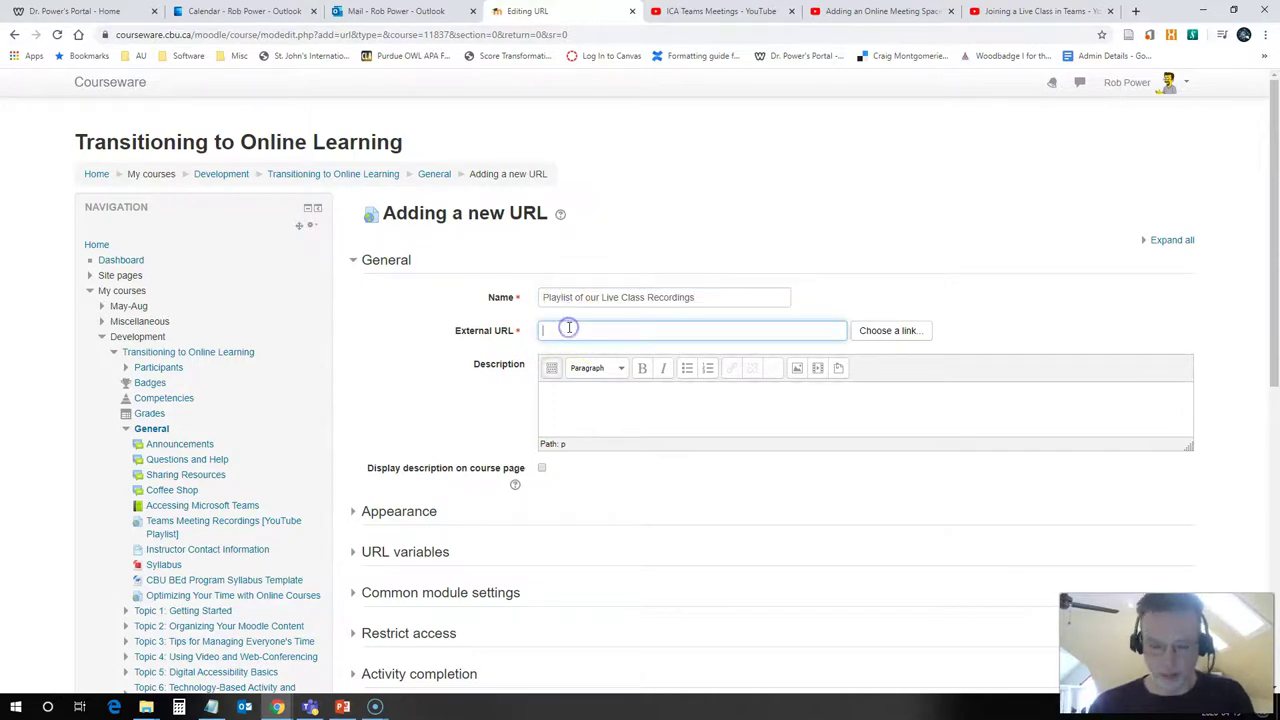
key(ctrl+v)
click(577, 403)
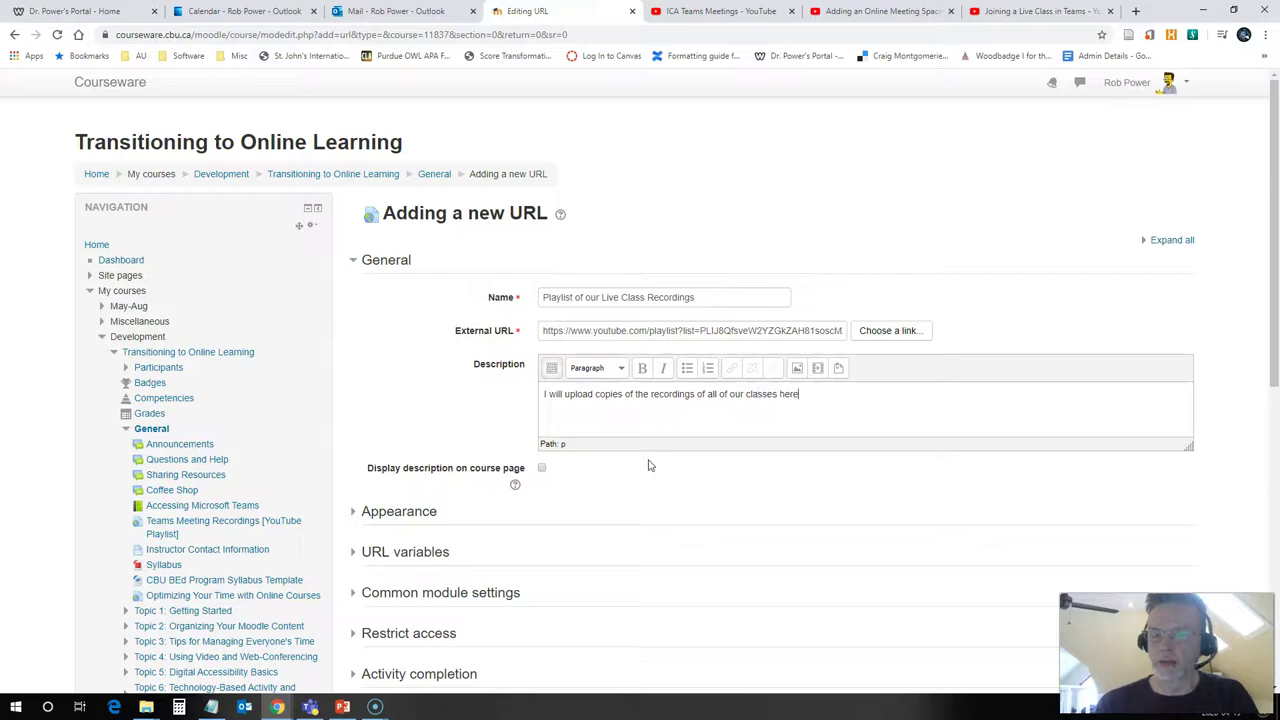
Set completion tracking to "Do not indicate activity completion", save the URL resource, and return to the course to locate the new link
scroll(600, 458, down, 2)
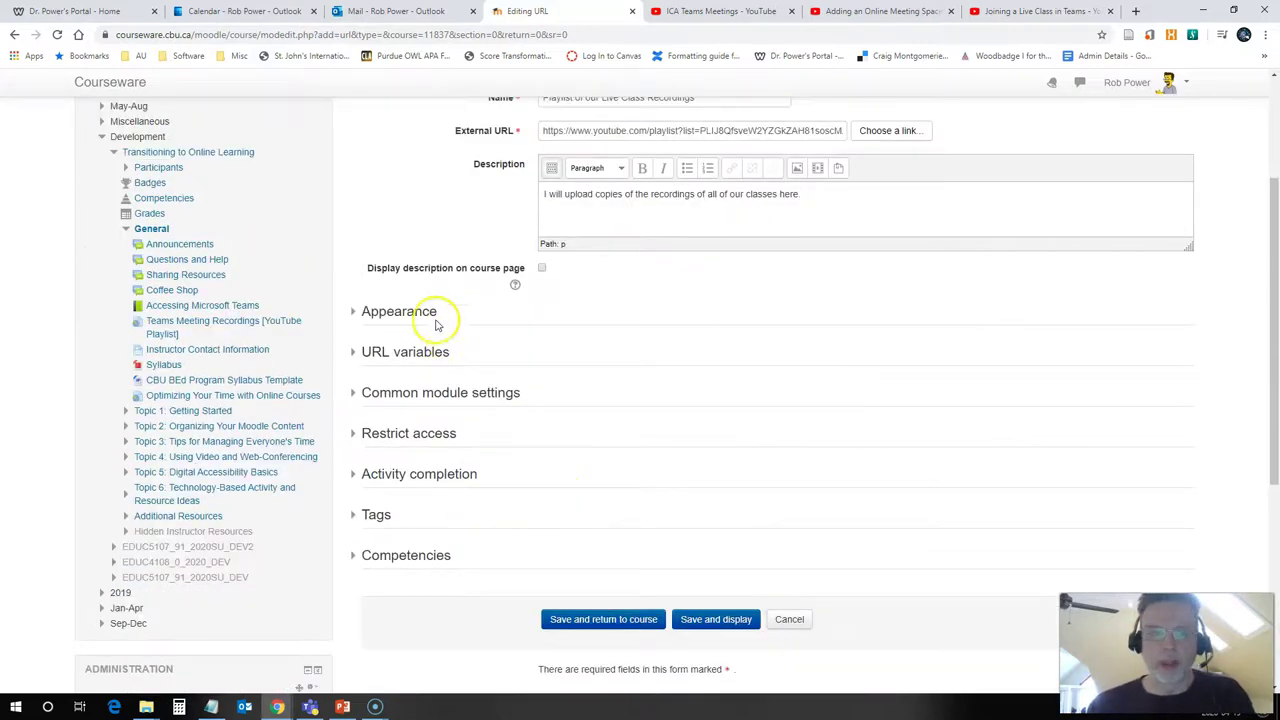
click(417, 470)
click(572, 517)
click(571, 524)
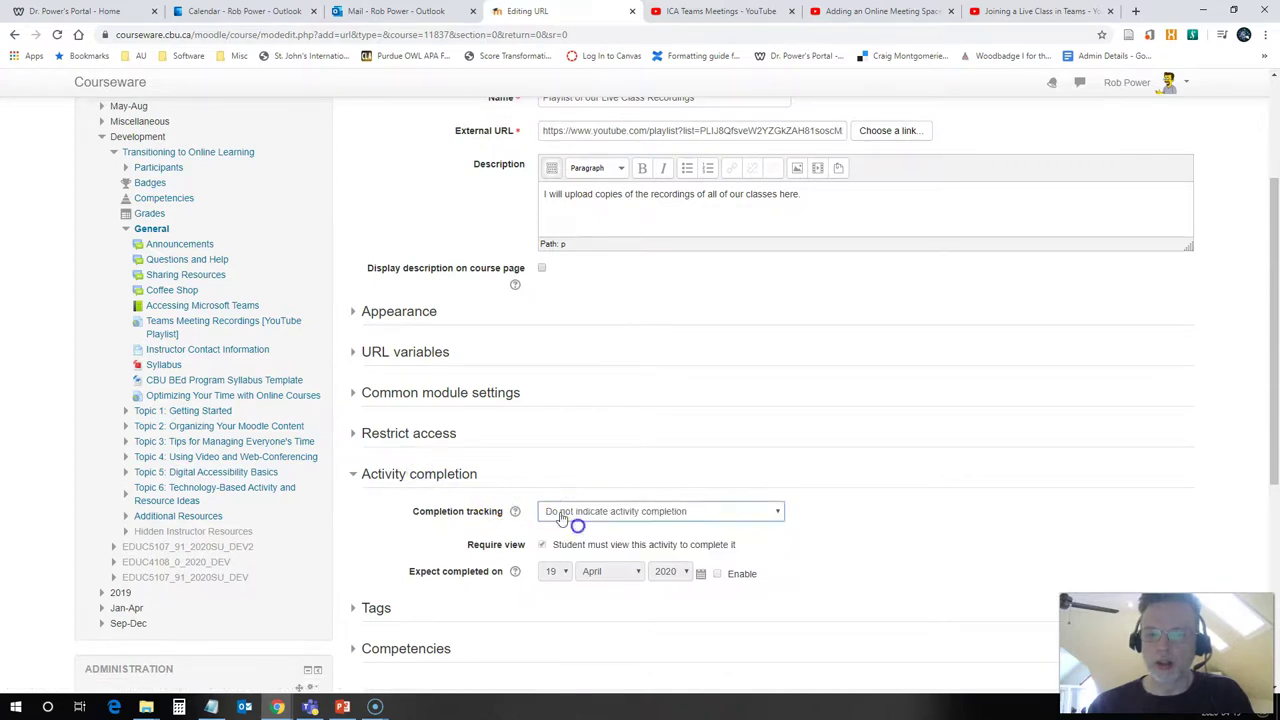
scroll(462, 492, down, 3)
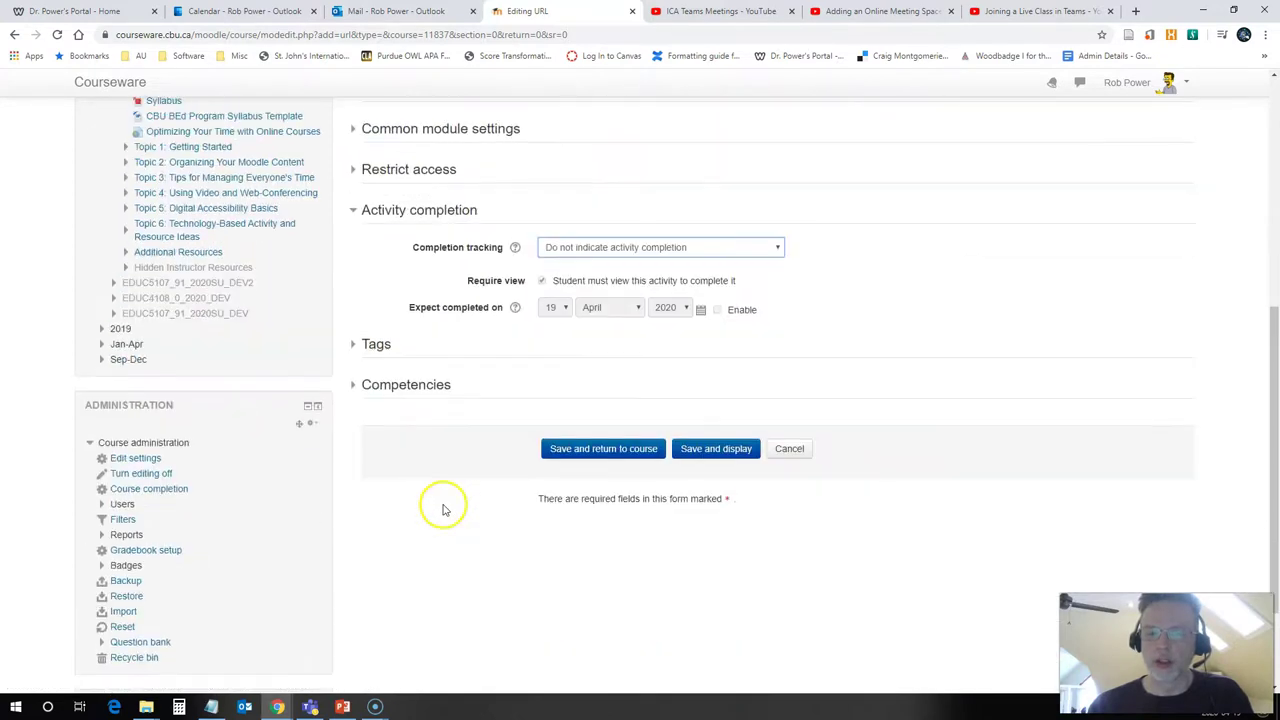
click(571, 447)
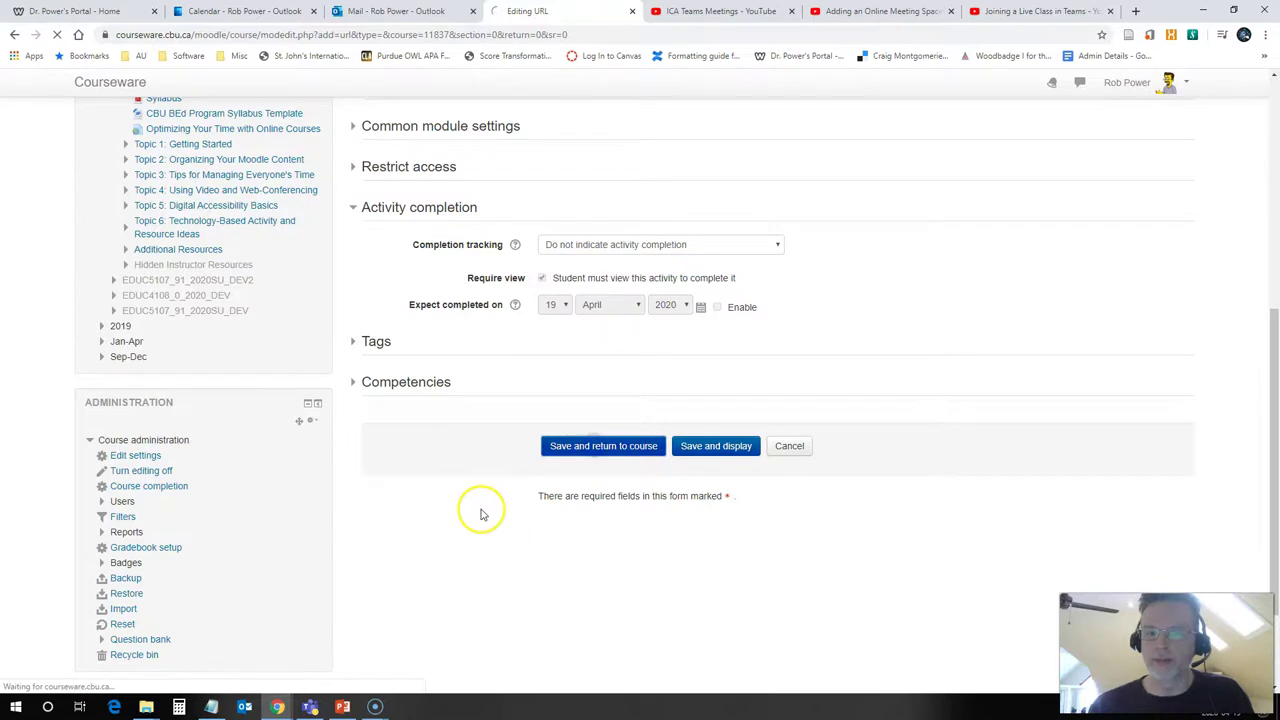
scroll(486, 529, down, 5)
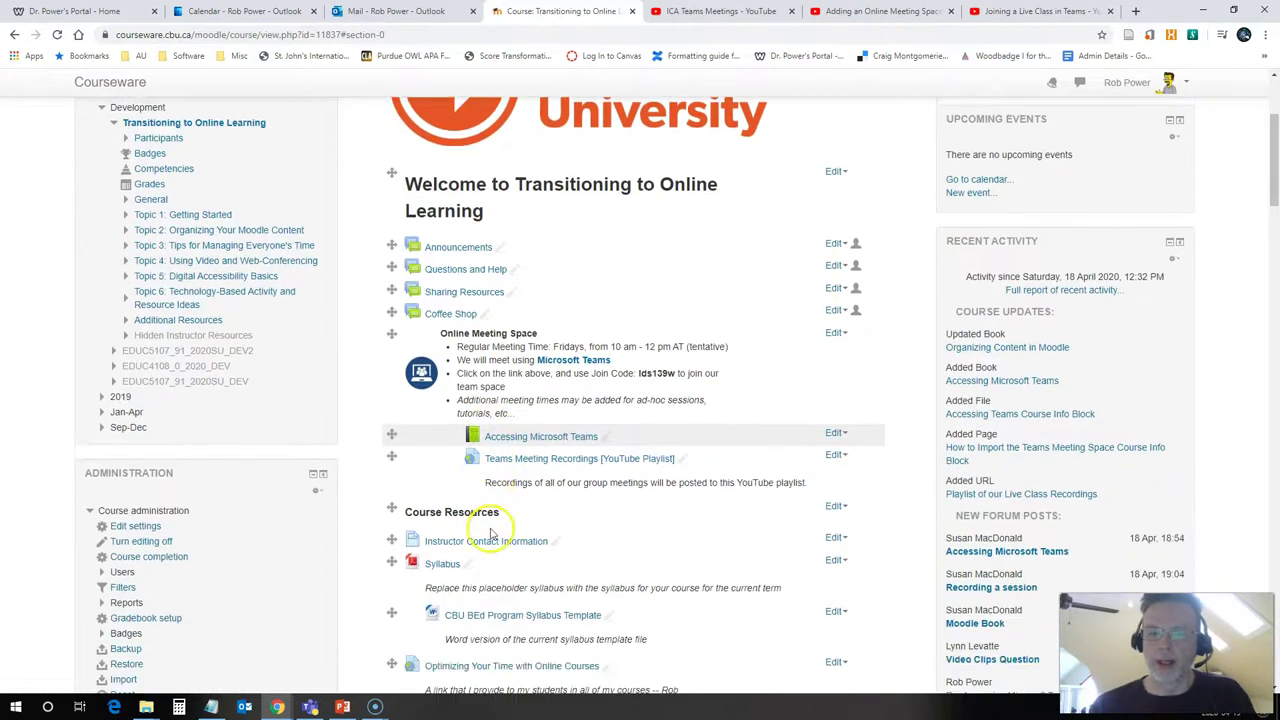
scroll(488, 533, down, 2)
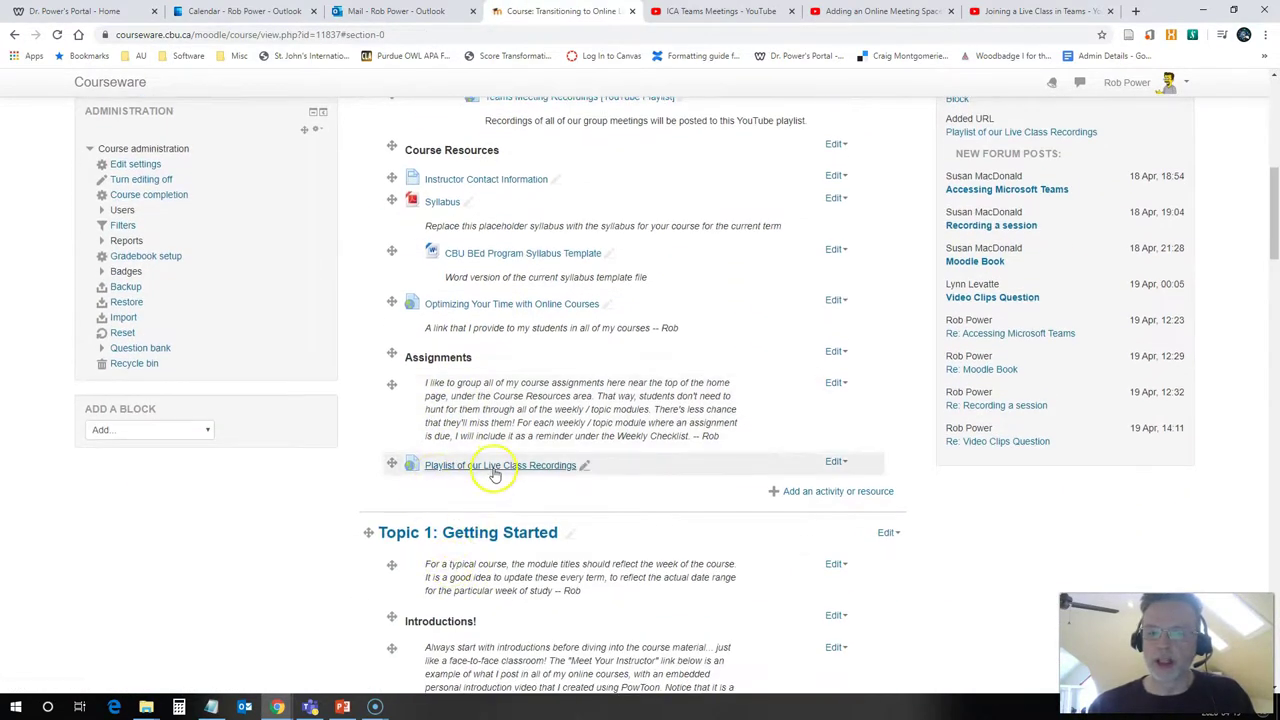